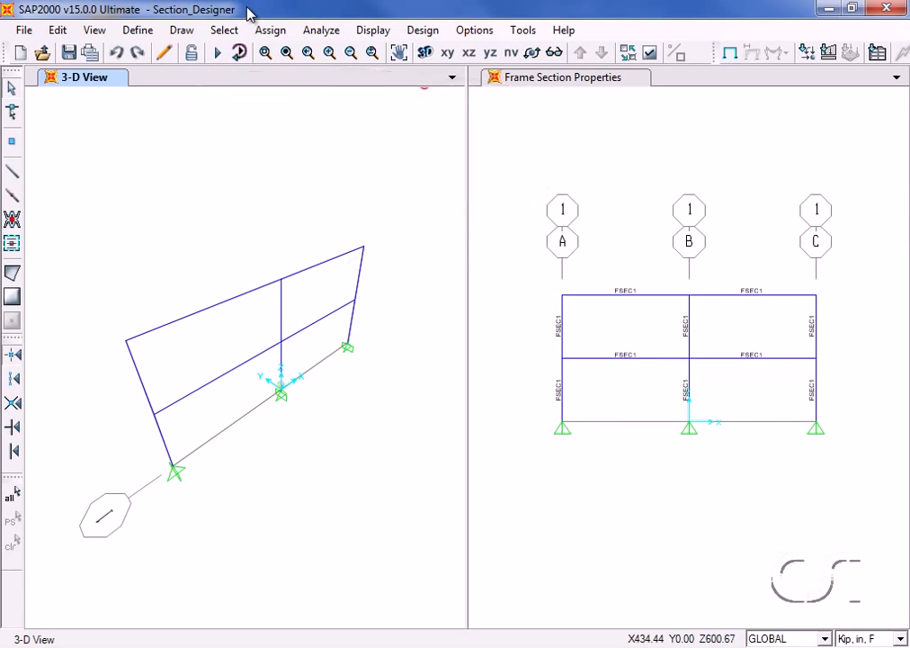
- Add a new frame section property of type Other using the Section Designer option
left_click(131, 30)
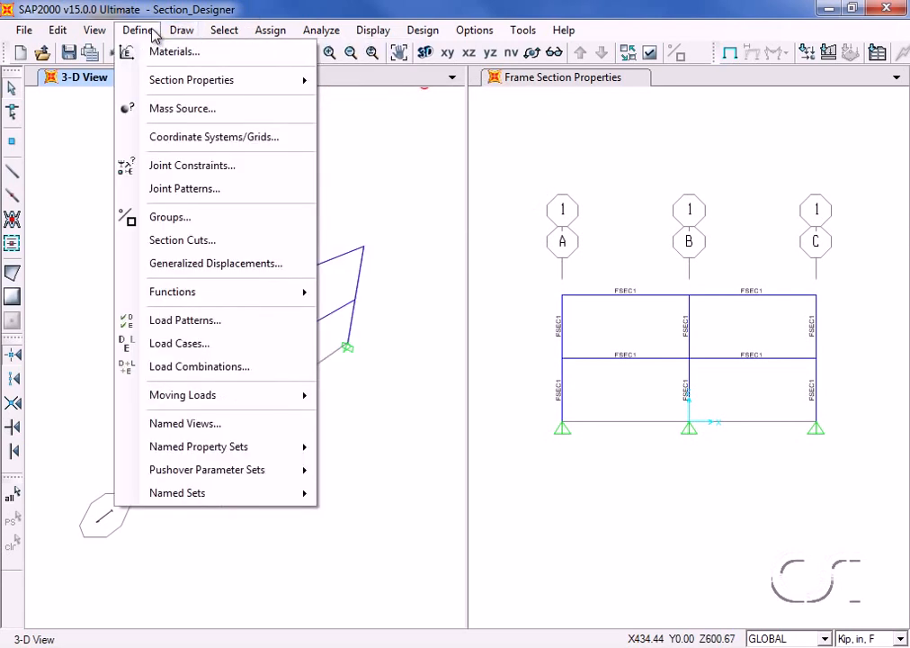
mouse_move(155, 87)
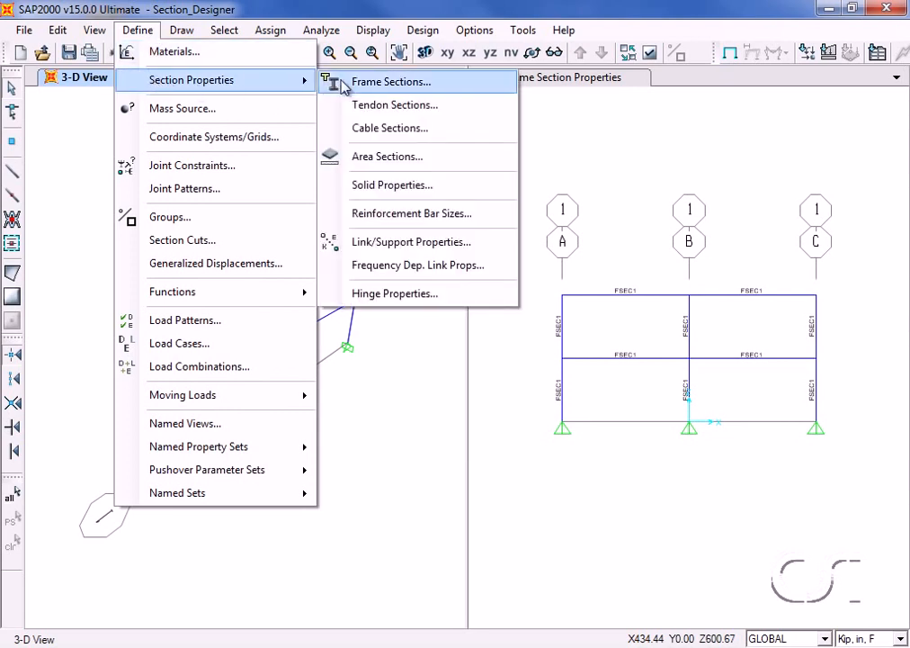
left_click(429, 84)
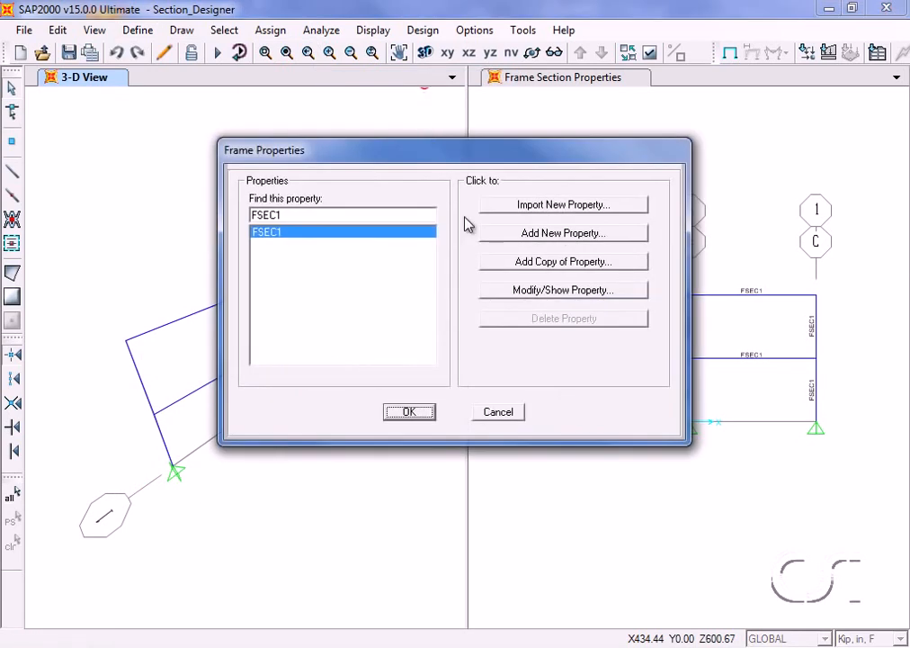
left_click(565, 234)
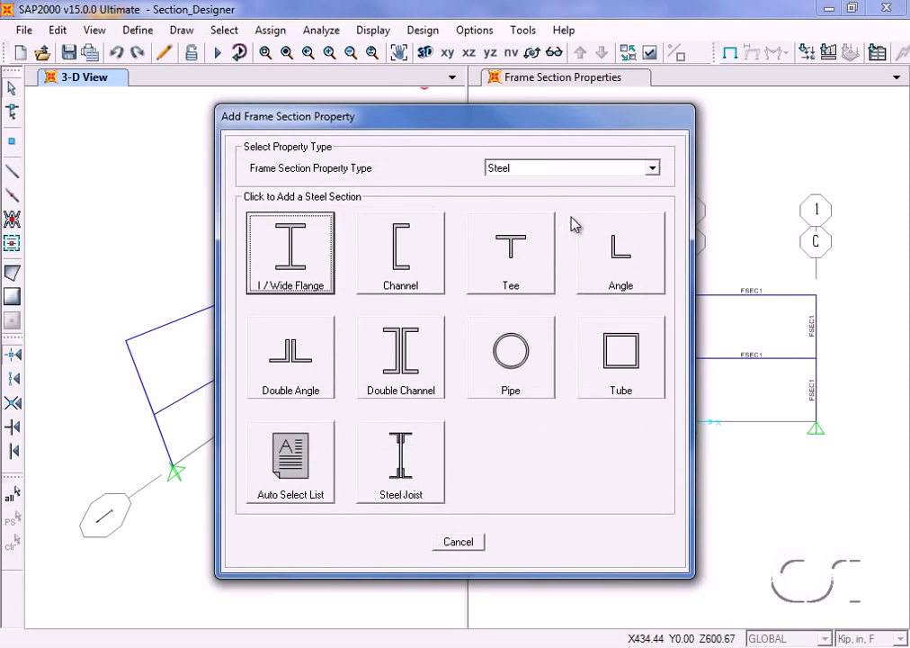
left_click(583, 172)
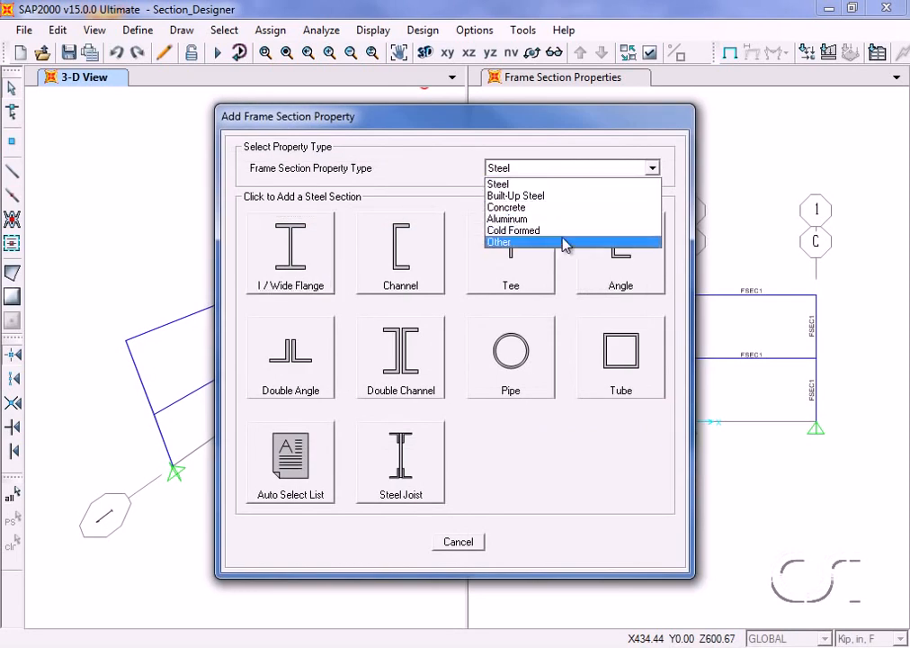
left_click(524, 242)
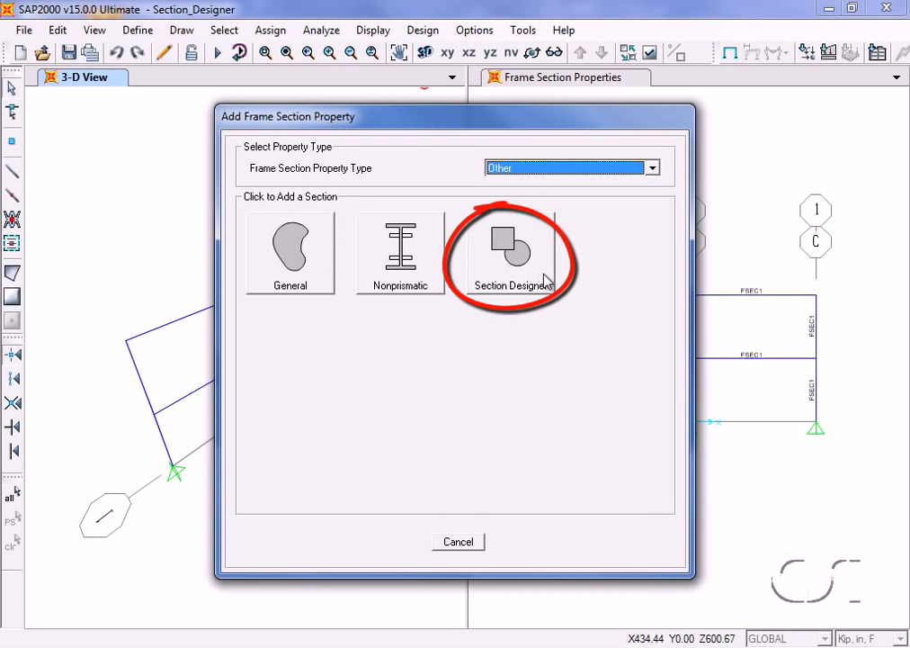
left_click(545, 270)
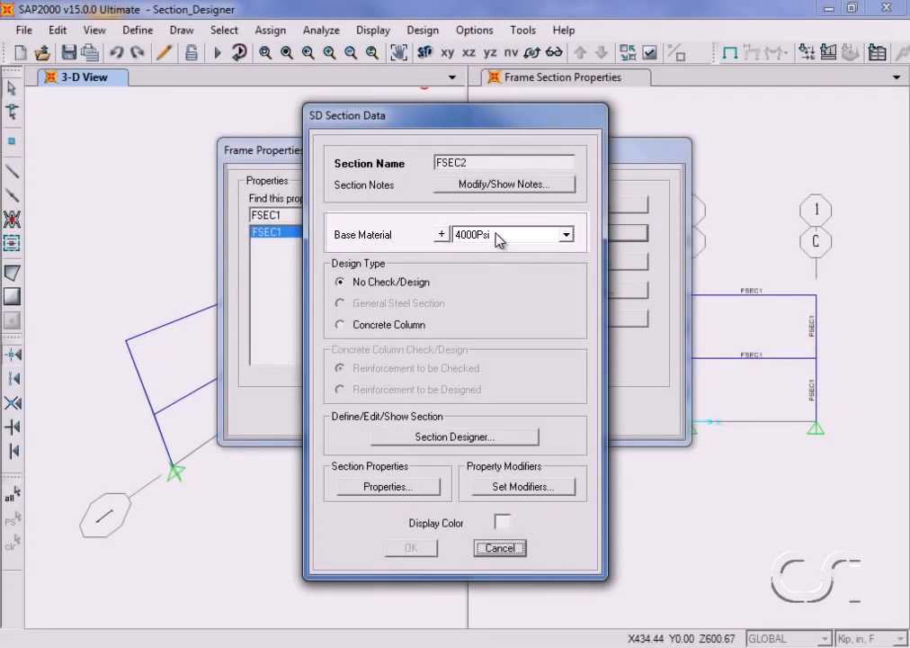
- Set the section's base material to 4000Psi and its design type to Concrete Column with reinforcement to be checked
left_click(497, 235)
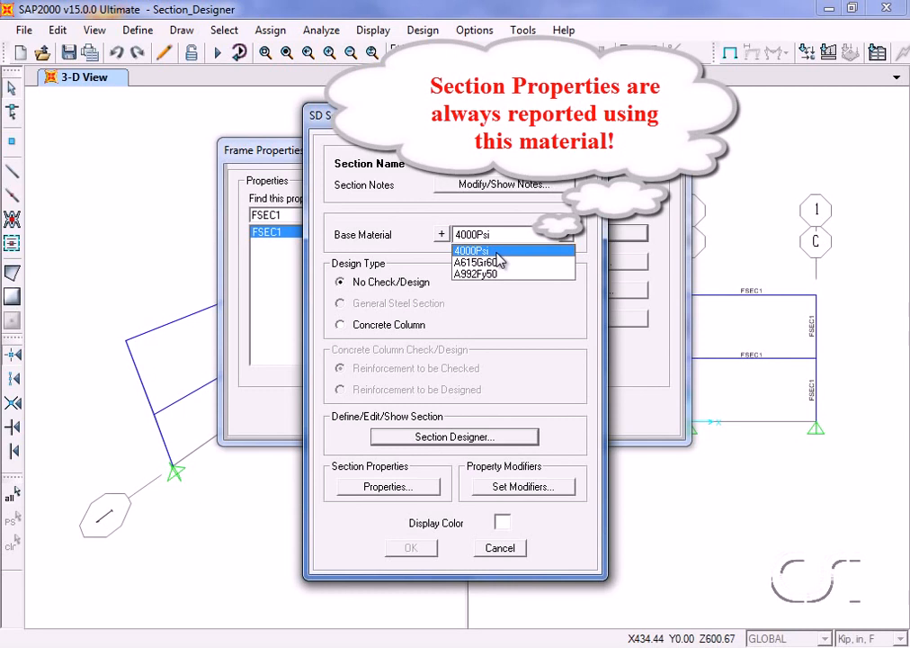
left_click(496, 252)
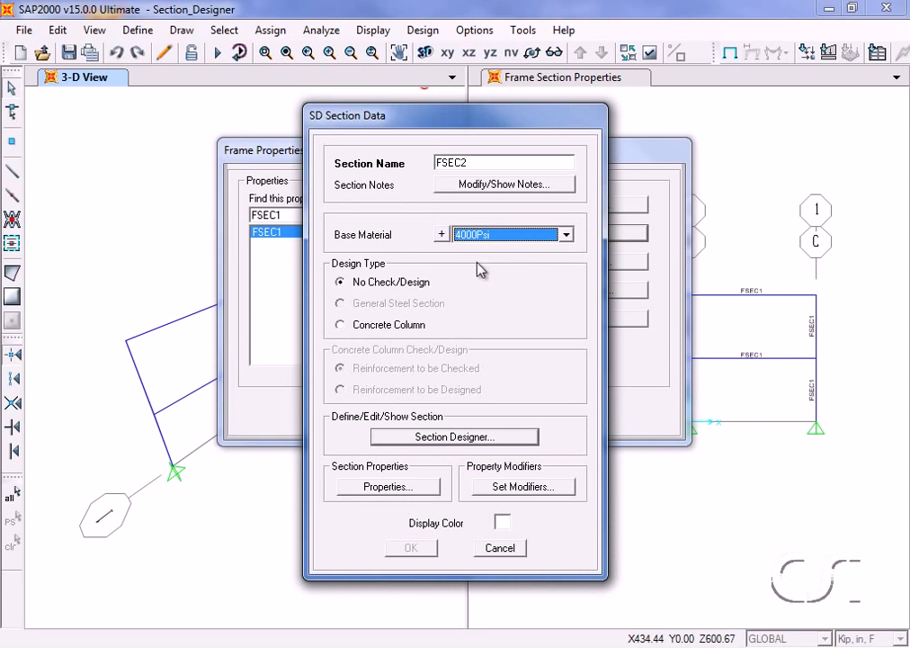
left_click(347, 326)
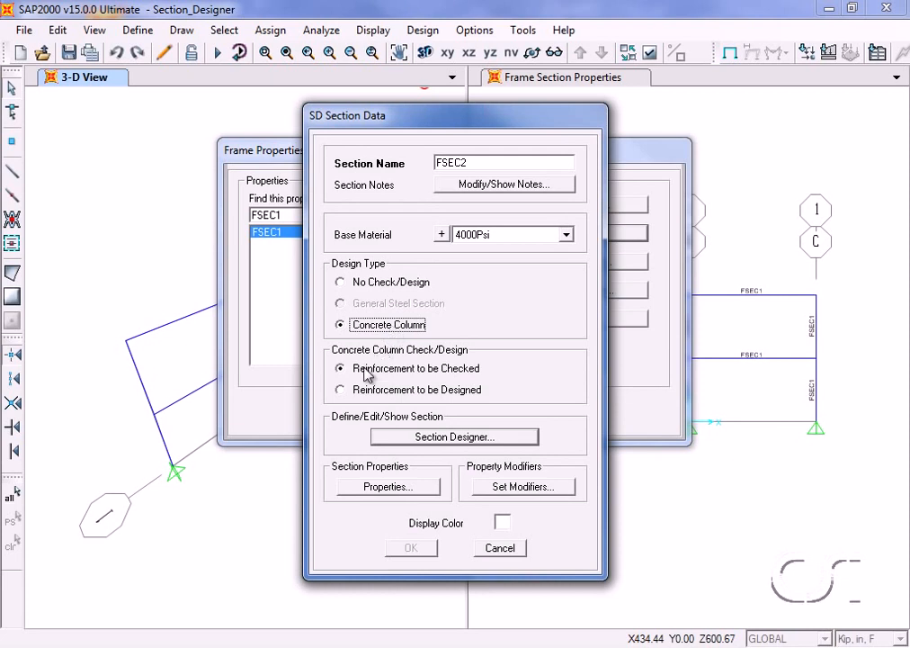
left_click(351, 391)
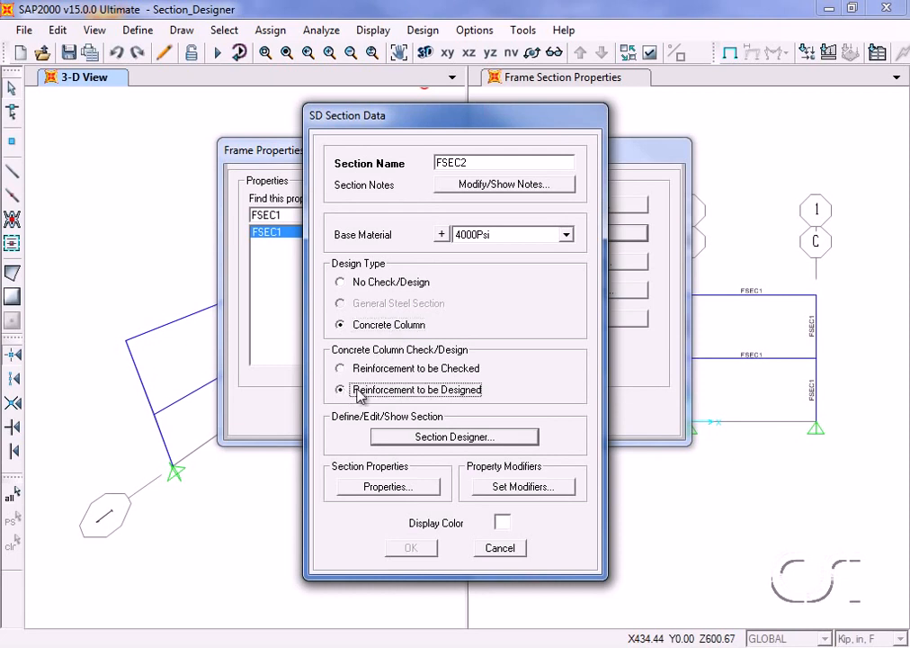
left_click(342, 369)
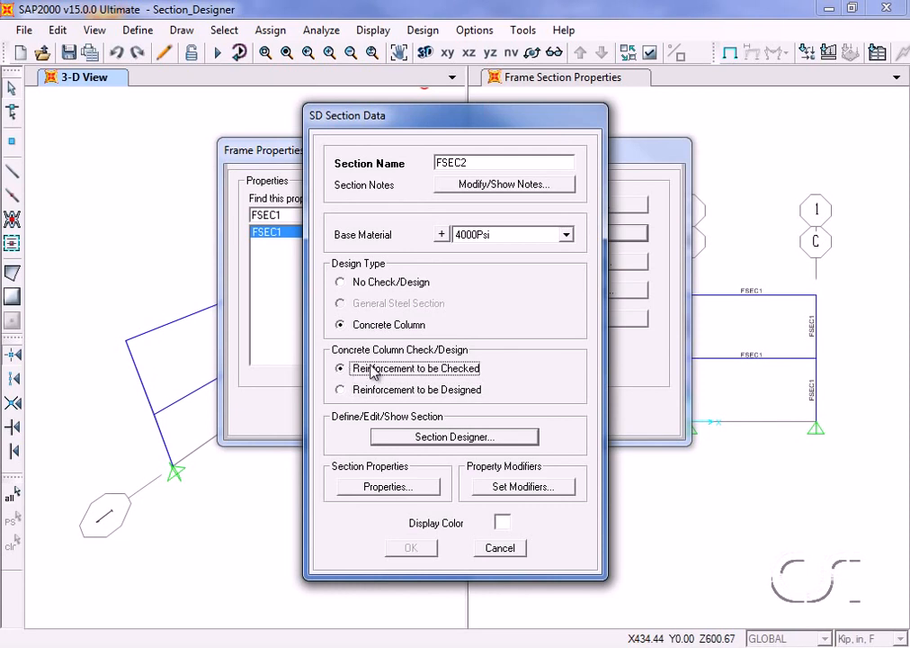
- Open the new section in Section Designer and place a structural channel shape at the origin
left_click(488, 441)
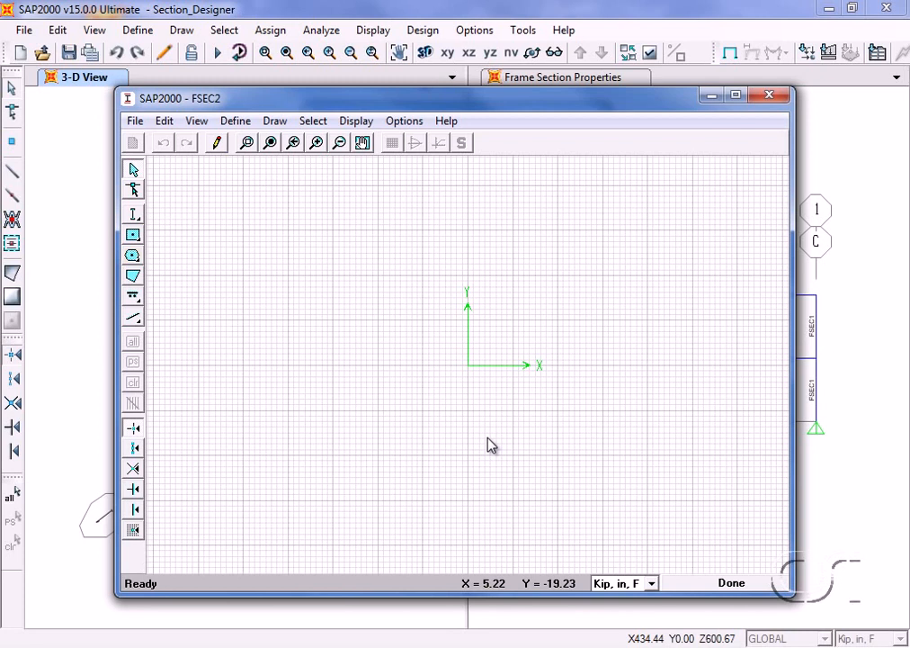
left_click(137, 218)
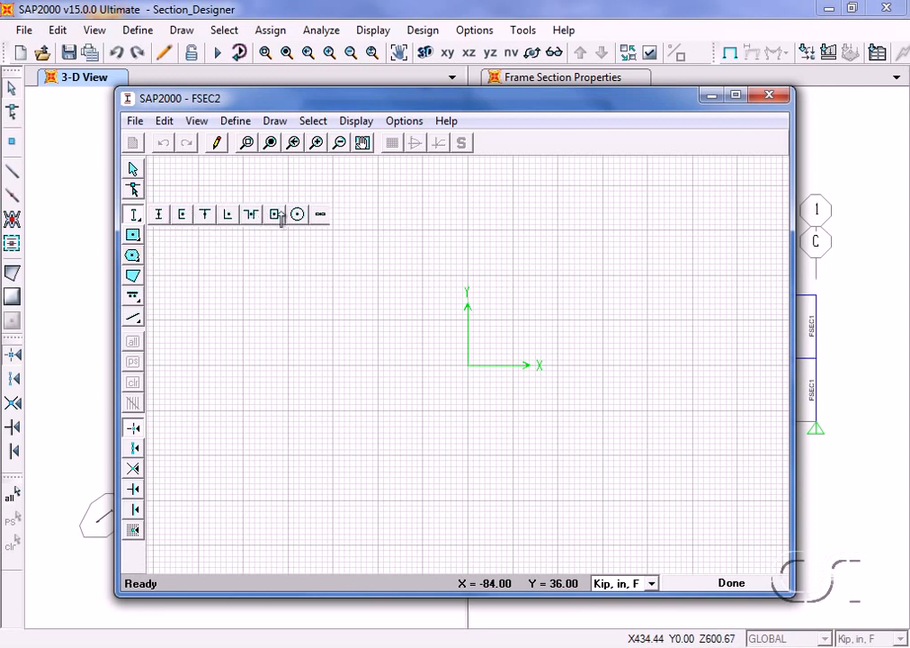
left_click(181, 215)
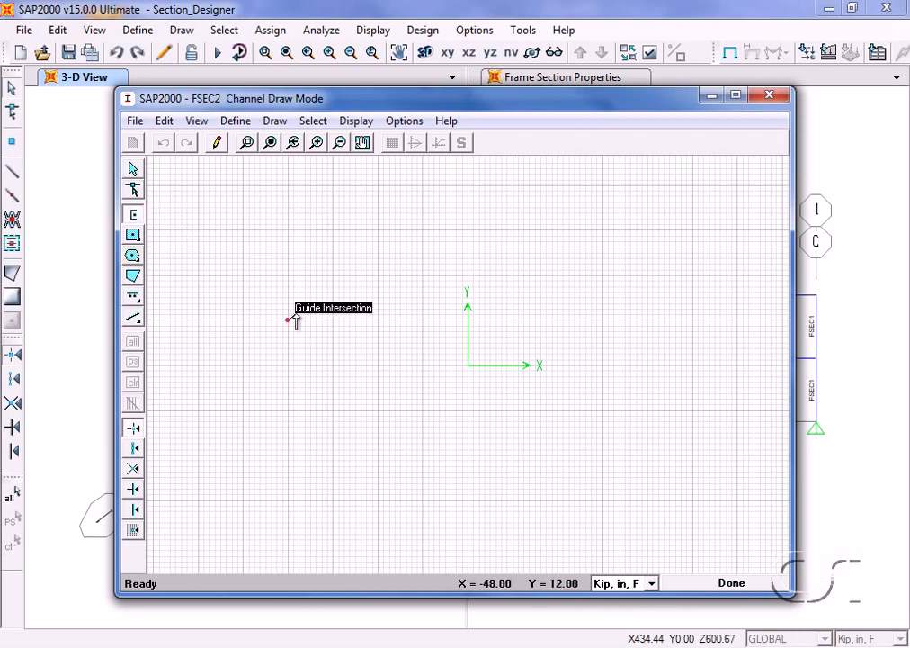
left_click(466, 368)
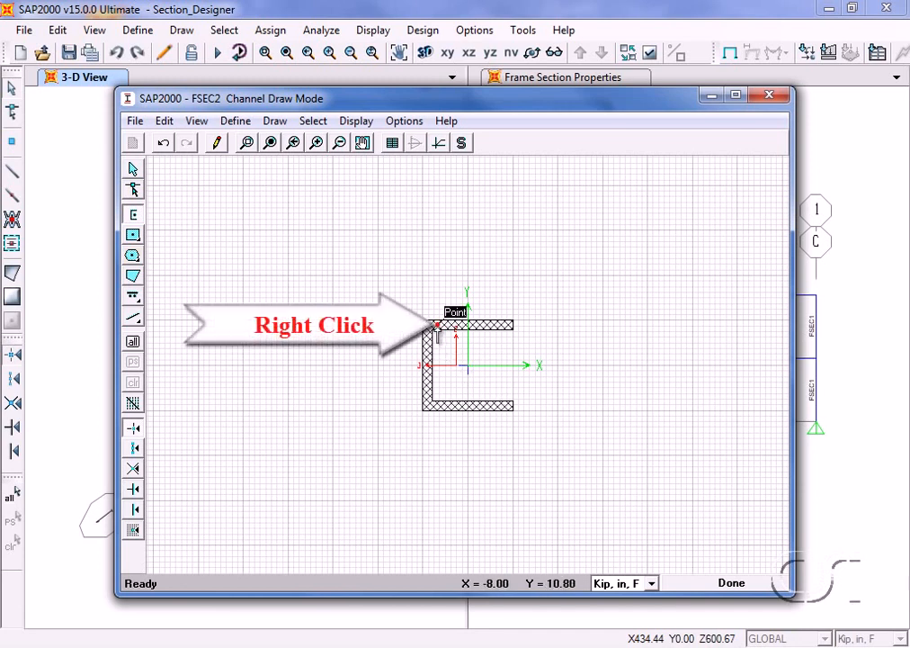
- Assign the A992Fy50 material to the channel in its shape properties
right_click(436, 330)
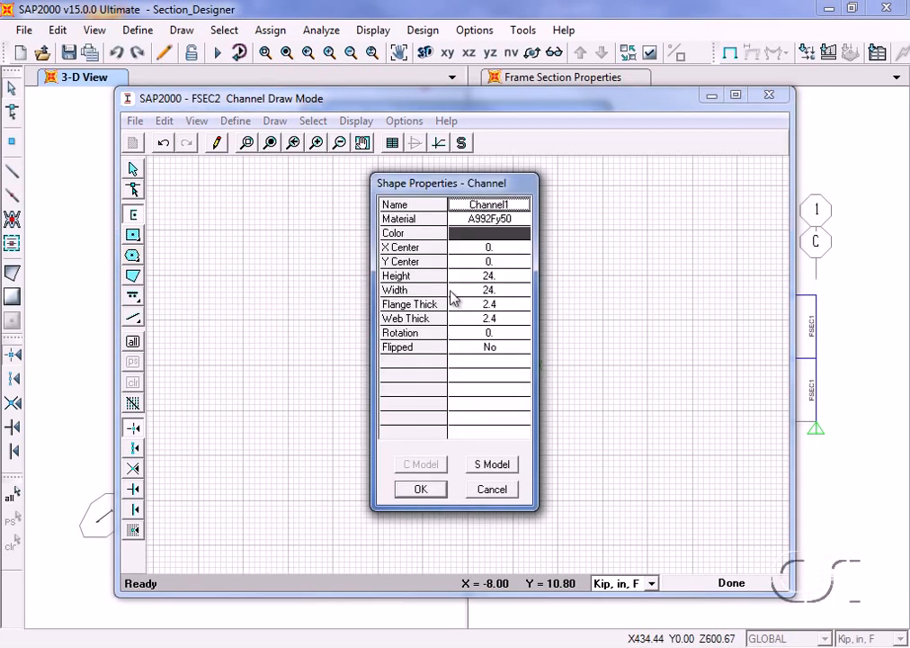
left_click(497, 220)
left_click(498, 219)
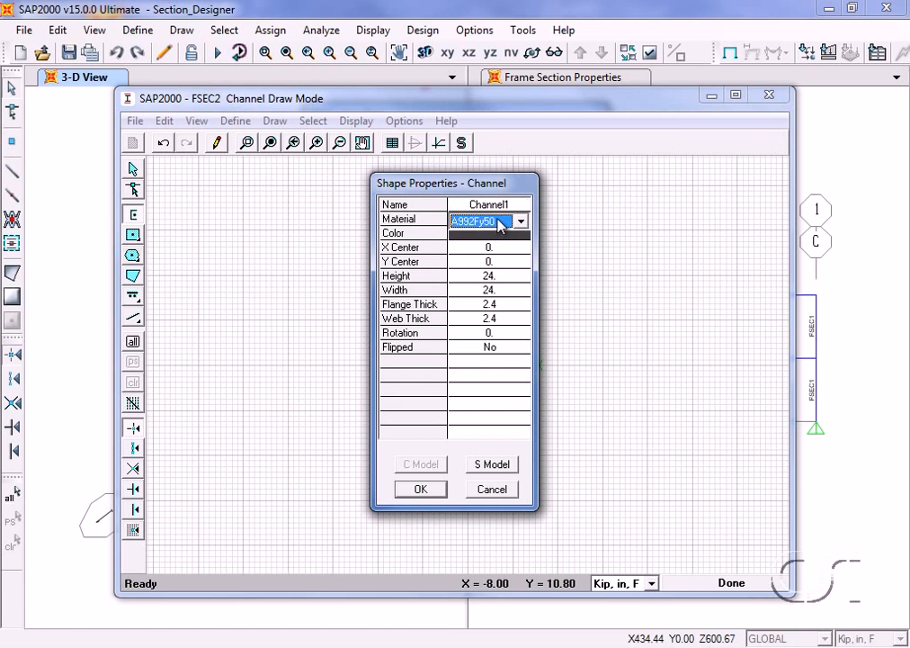
left_click(498, 220)
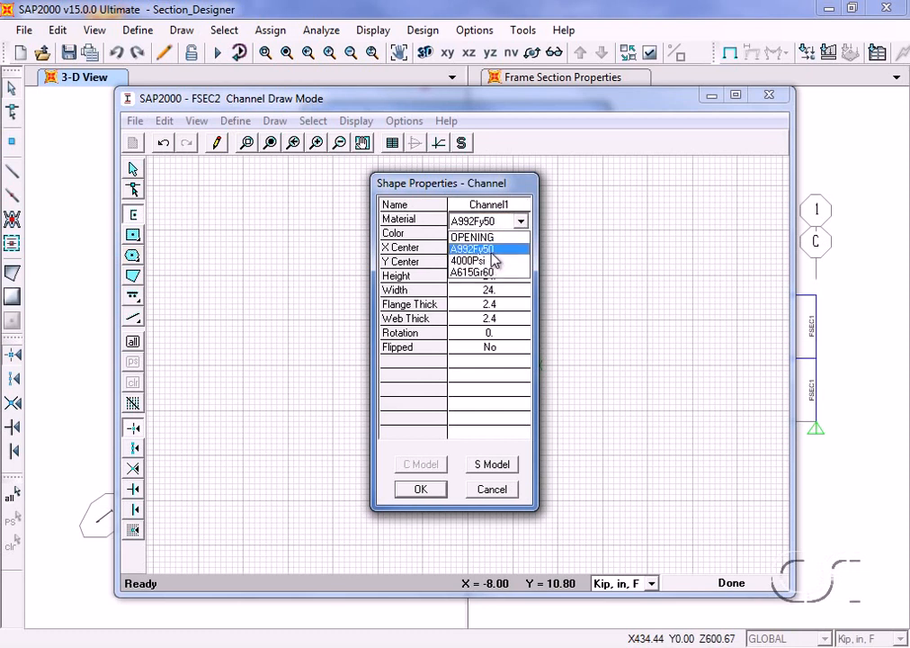
left_click(491, 248)
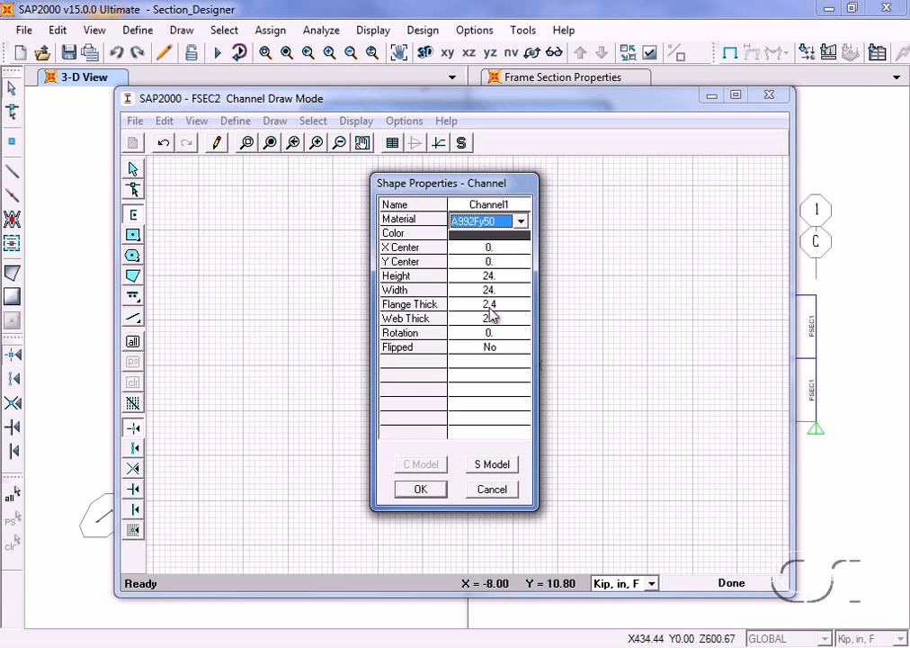
left_click(420, 489)
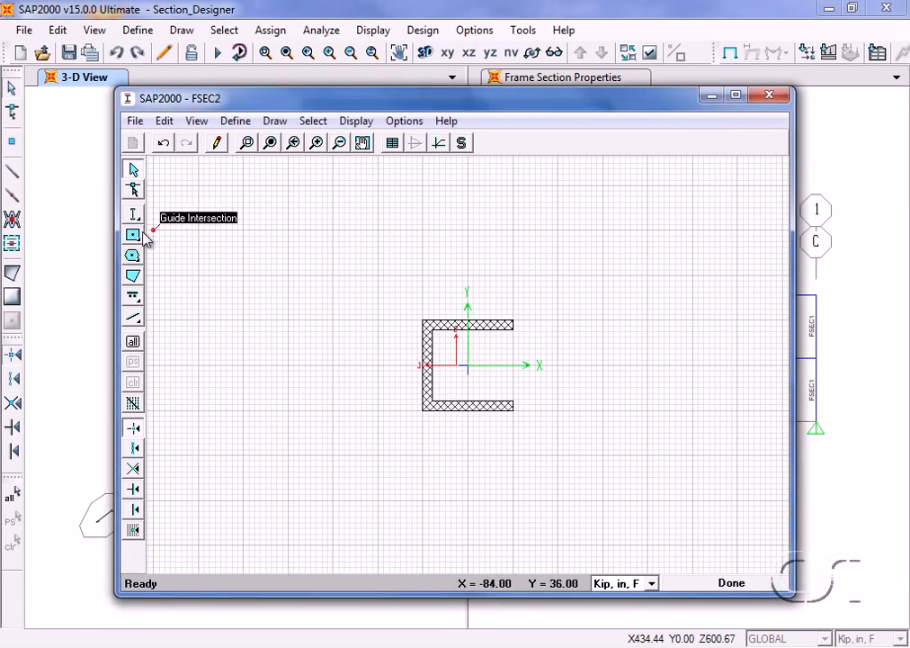
- Place a solid circle at X = -48, Y = 0, beside the channel
mouse_move(135, 238)
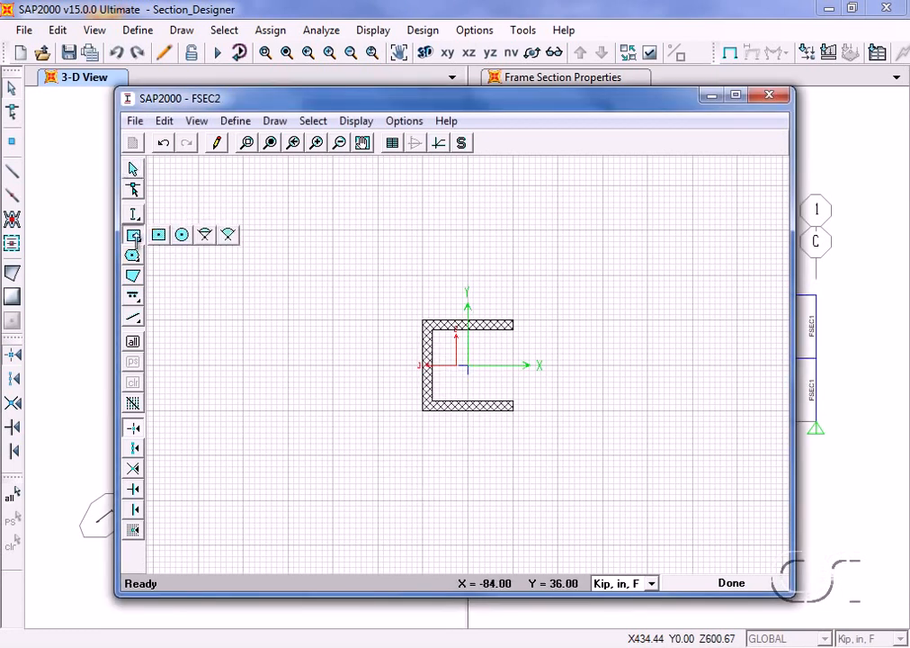
left_click(182, 235)
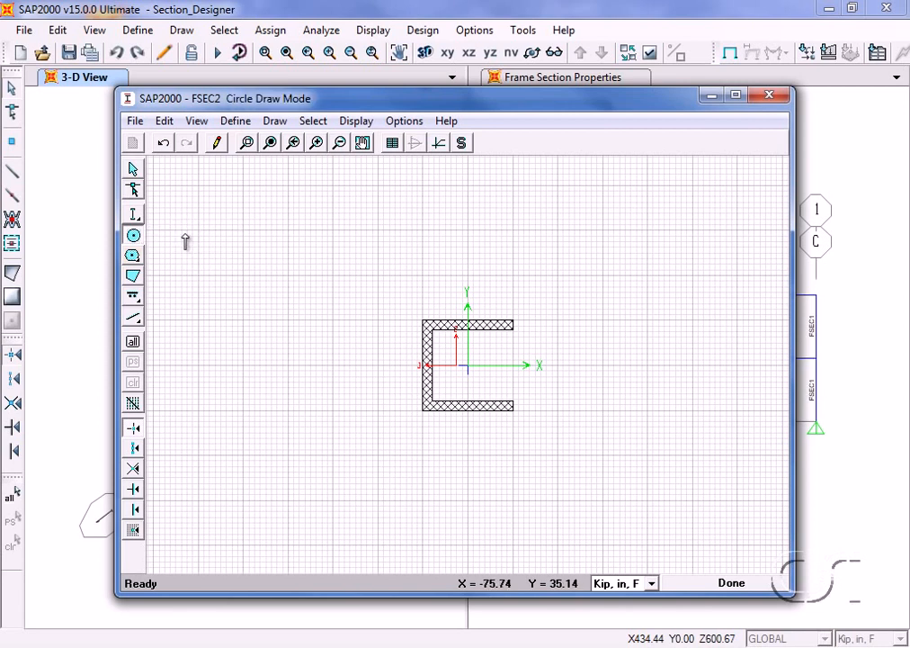
left_click(289, 364)
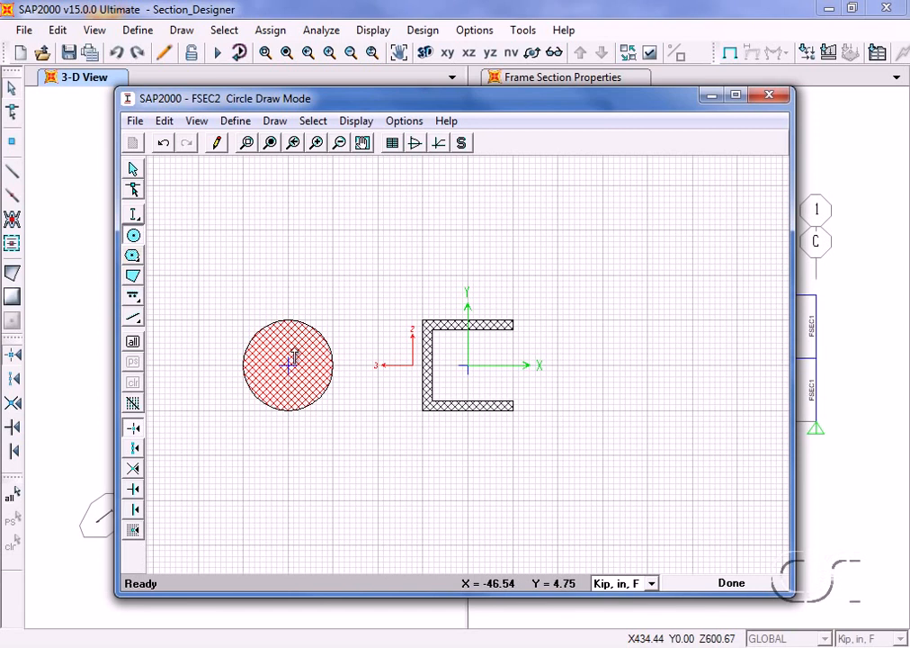
- Set the solid circle's diameter to 36 in and its Reinforcing option to Yes
right_click(294, 358)
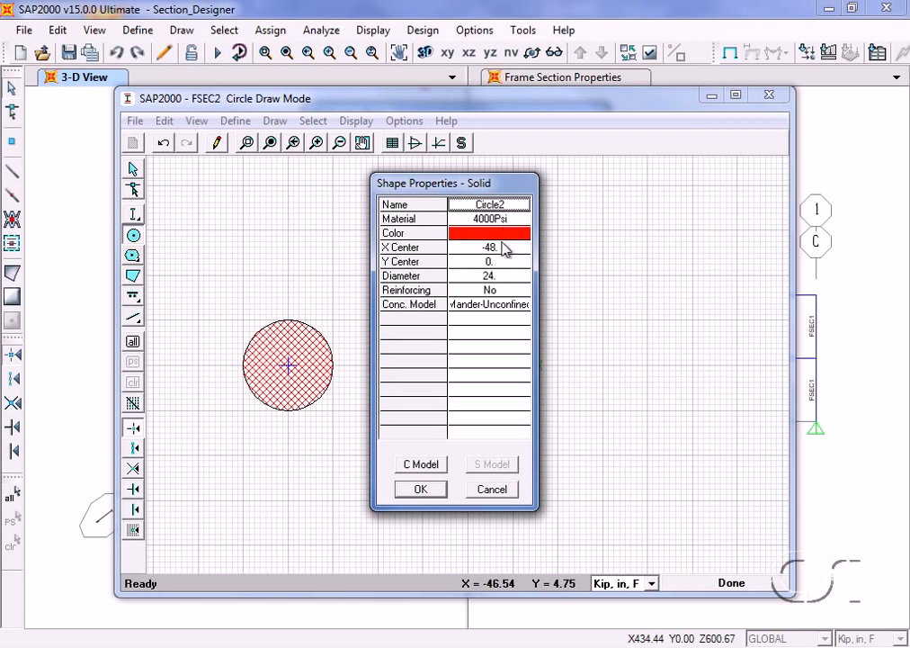
left_click(501, 279)
type("36")
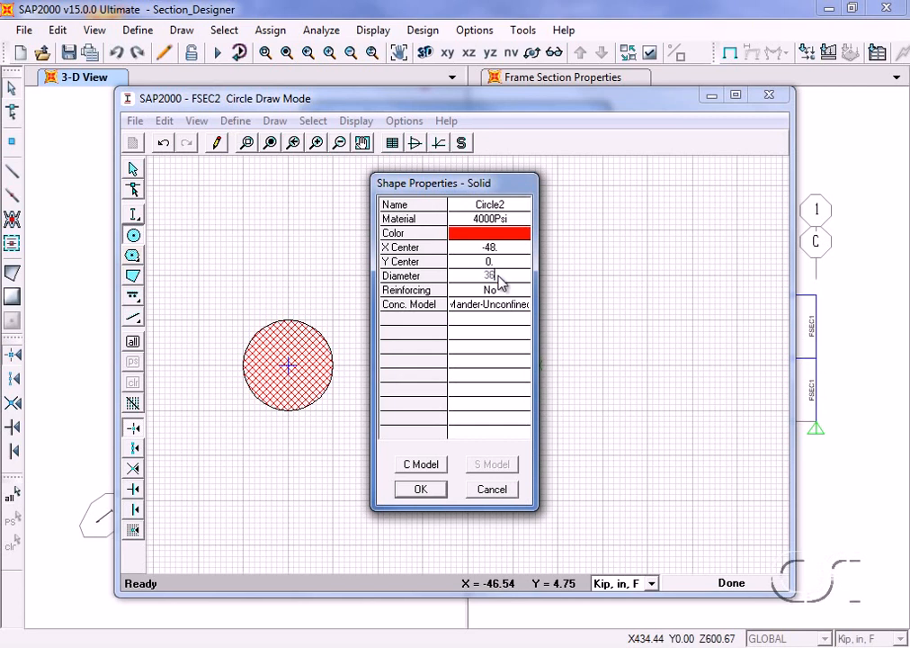
left_click(501, 290)
left_click(500, 290)
left_click(501, 291)
left_click(486, 306)
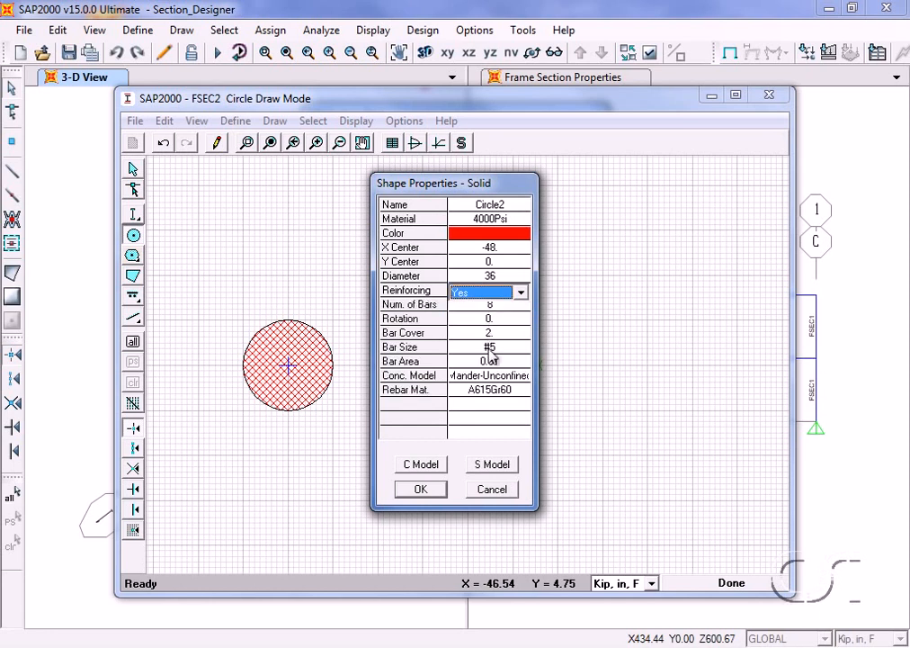
left_click(423, 488)
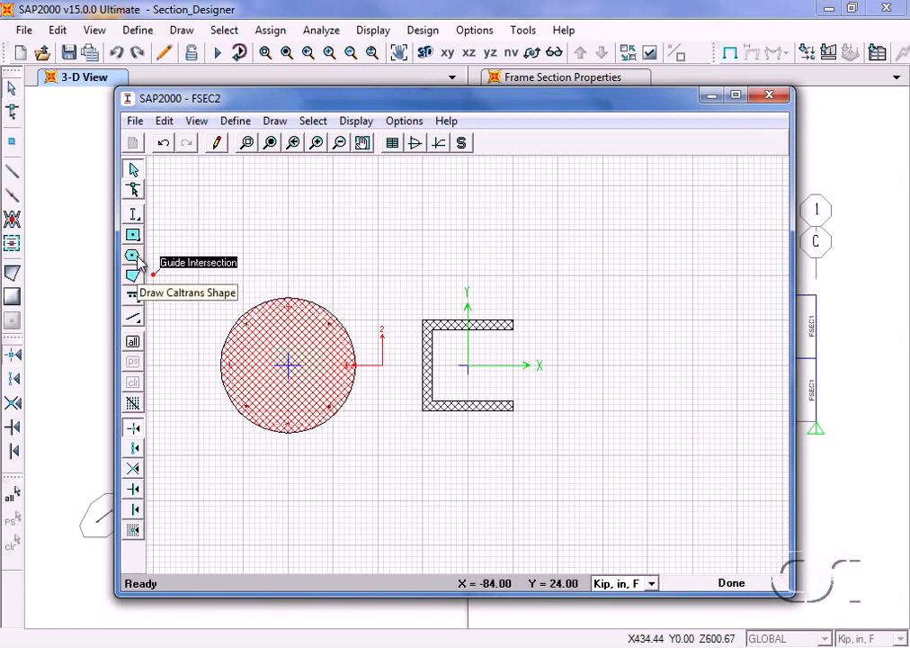
- Draw an irregular five-sided solid polygon to the right of the channel, spanning about X = 30 to X = 75
mouse_move(136, 258)
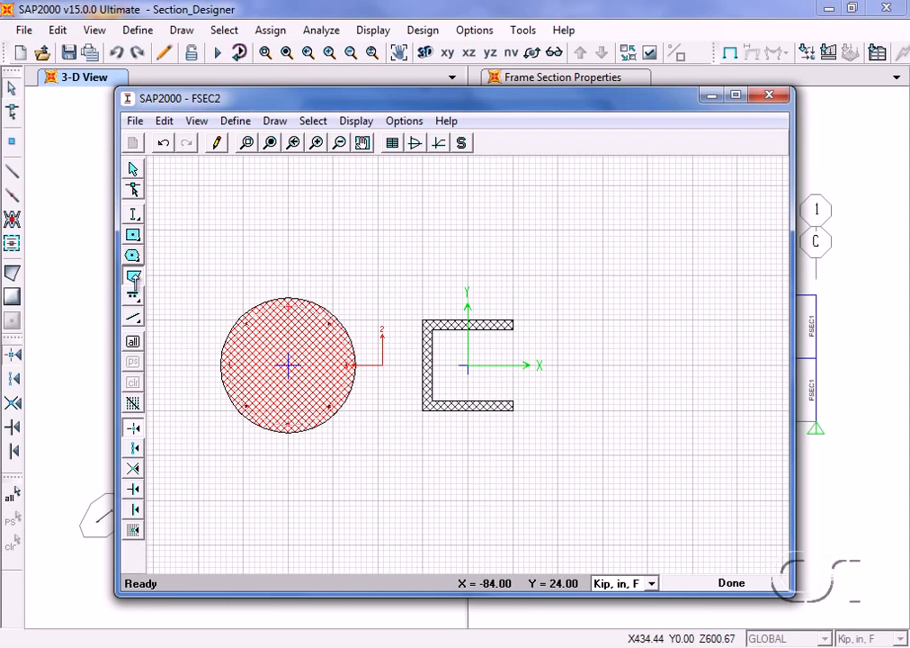
left_click(134, 280)
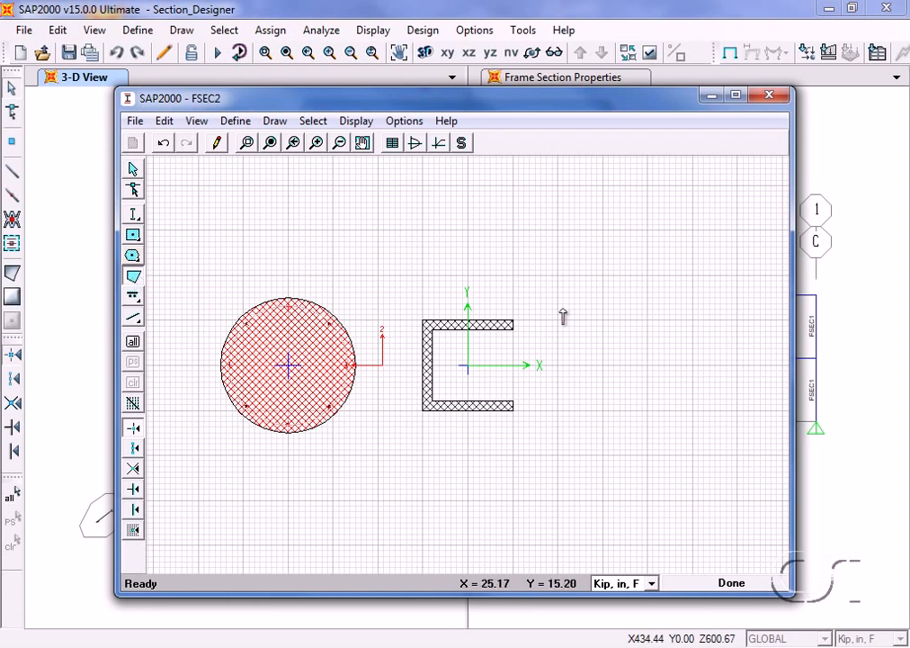
left_click(592, 295)
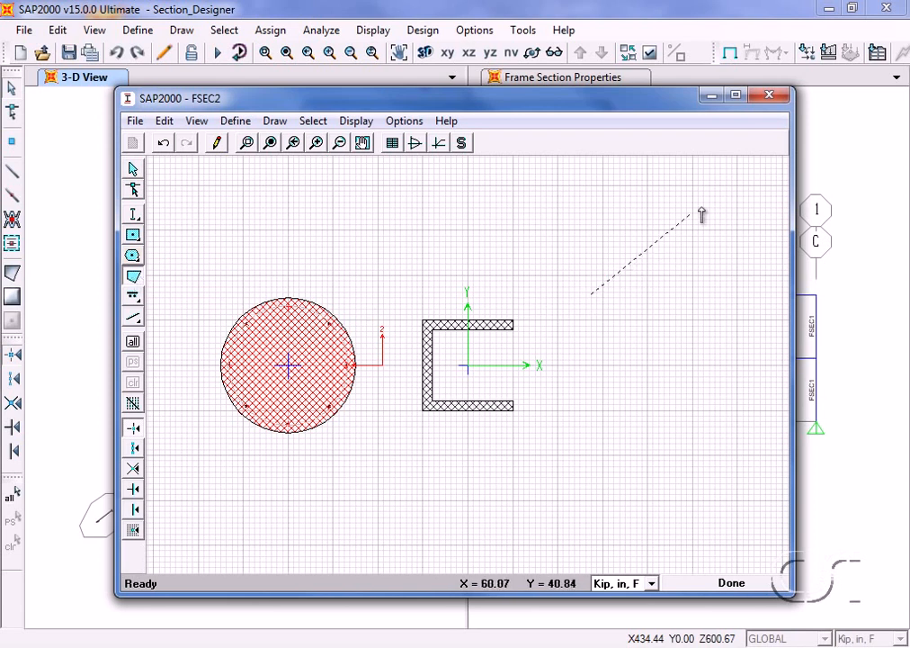
left_click(725, 192)
left_click(747, 299)
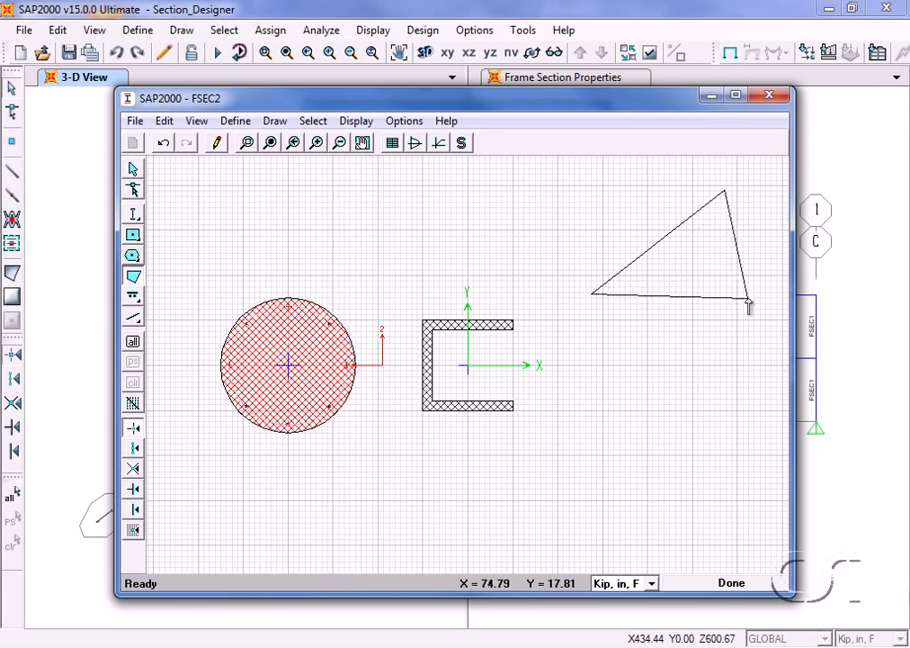
left_click(652, 395)
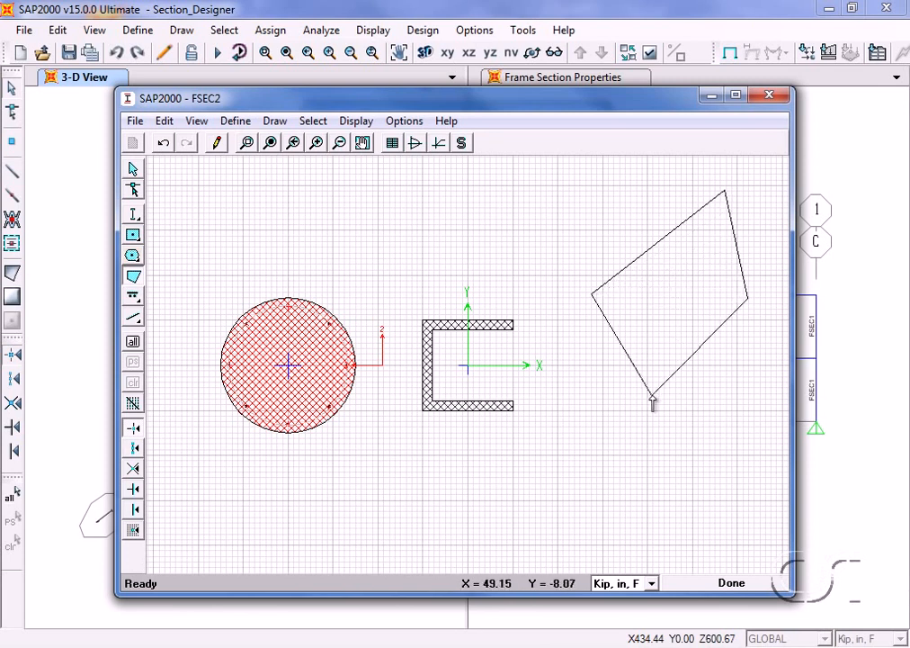
left_click(580, 351)
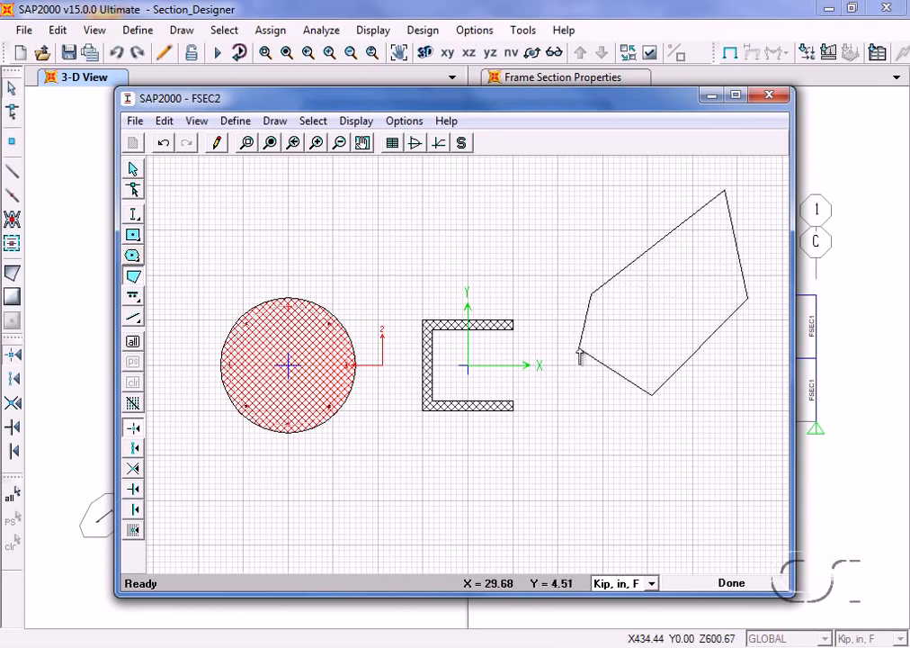
key("Return")
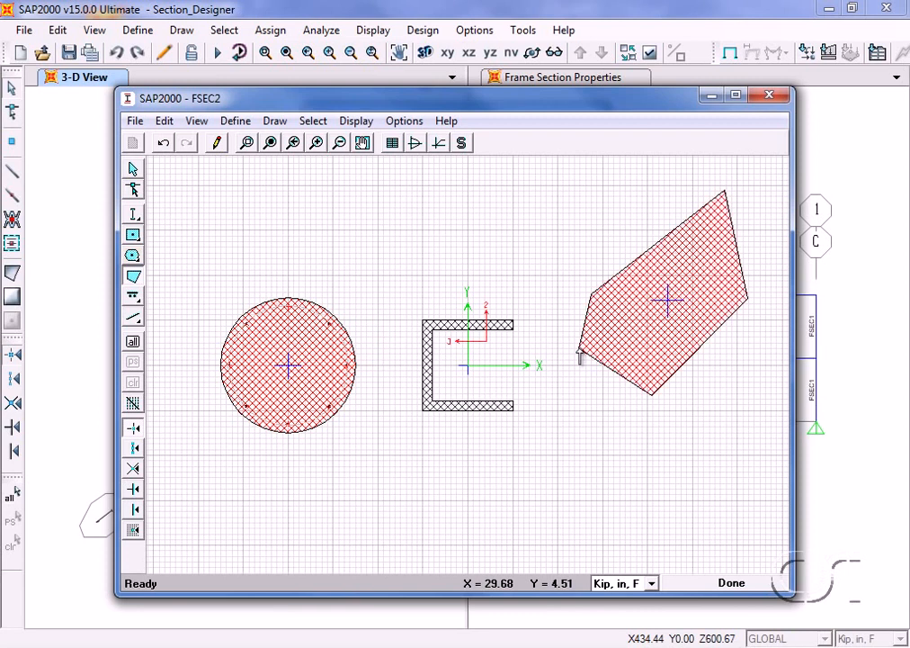
- Set the polygon's Reinforcing option to Yes in its shape properties
right_click(673, 320)
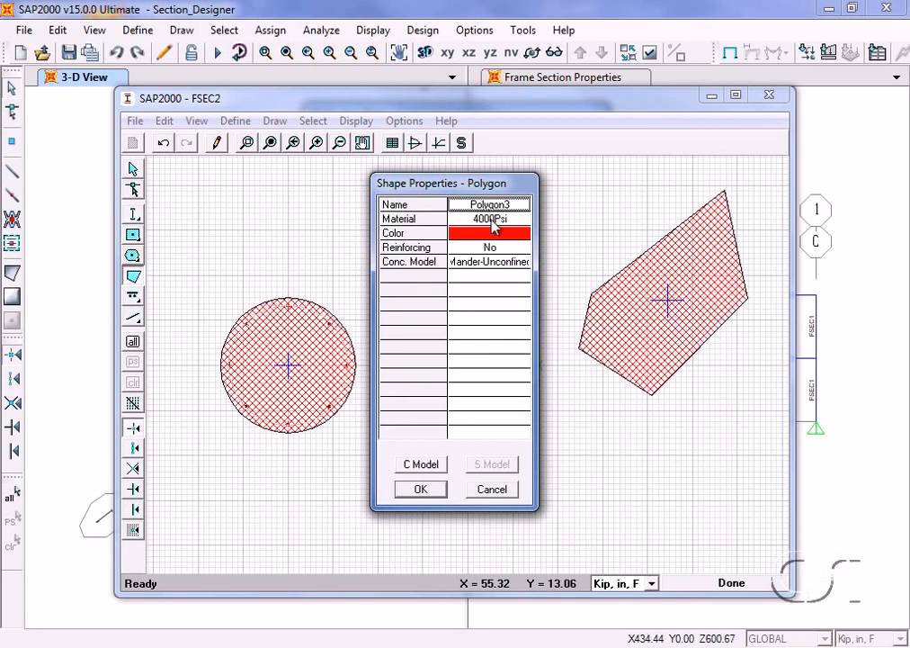
left_click(495, 257)
left_click(487, 268)
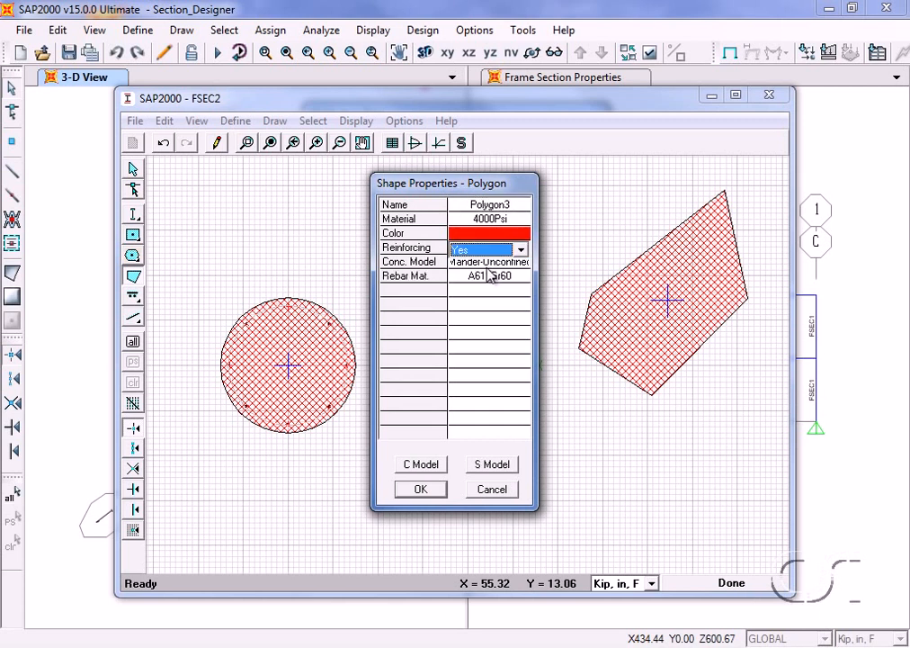
left_click(419, 489)
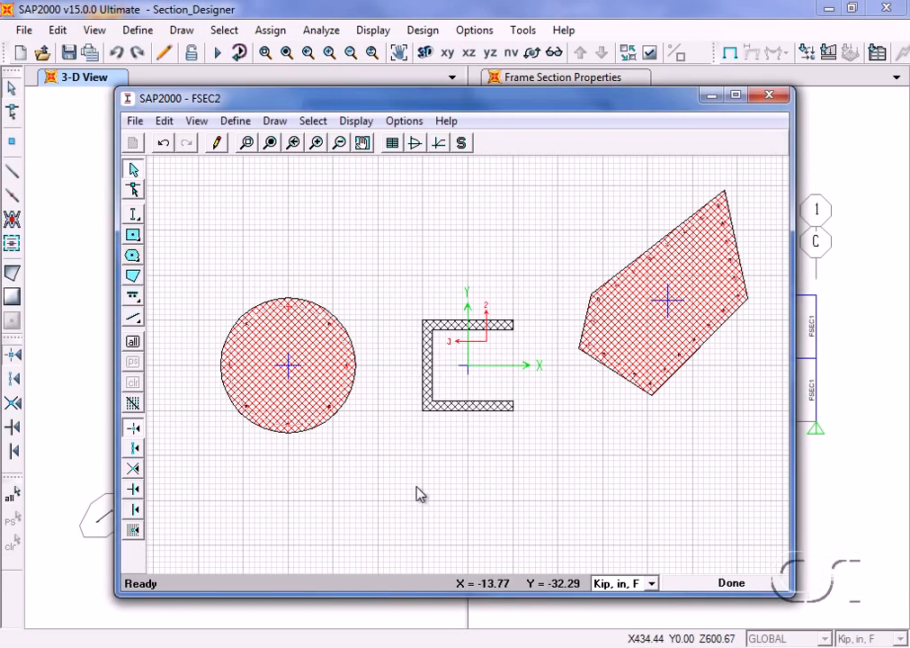
- Move the whole polygon slightly down and to the left in reshape mode
left_click(135, 189)
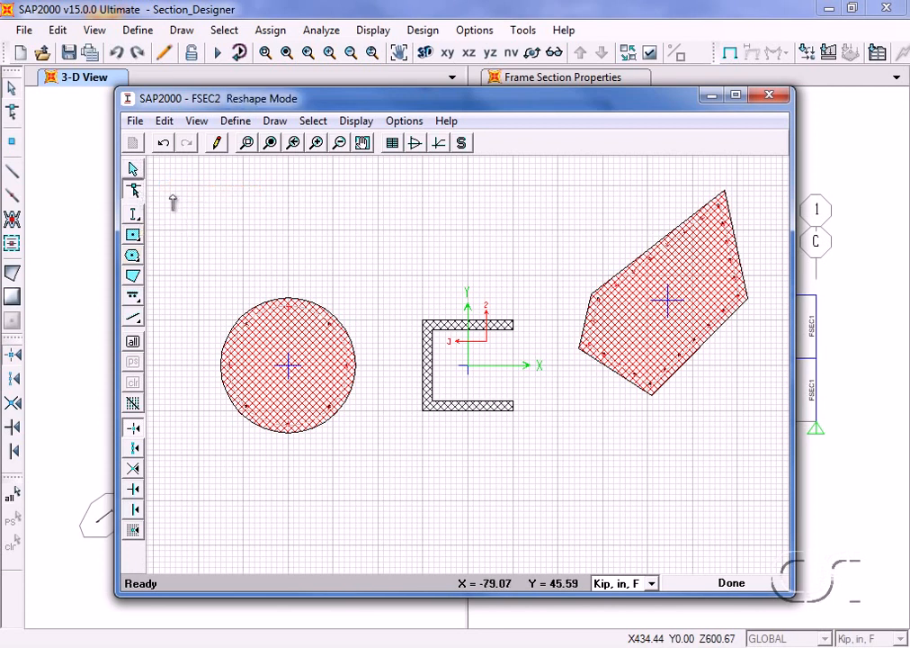
left_click(637, 327)
left_click_drag(637, 327, 628, 368)
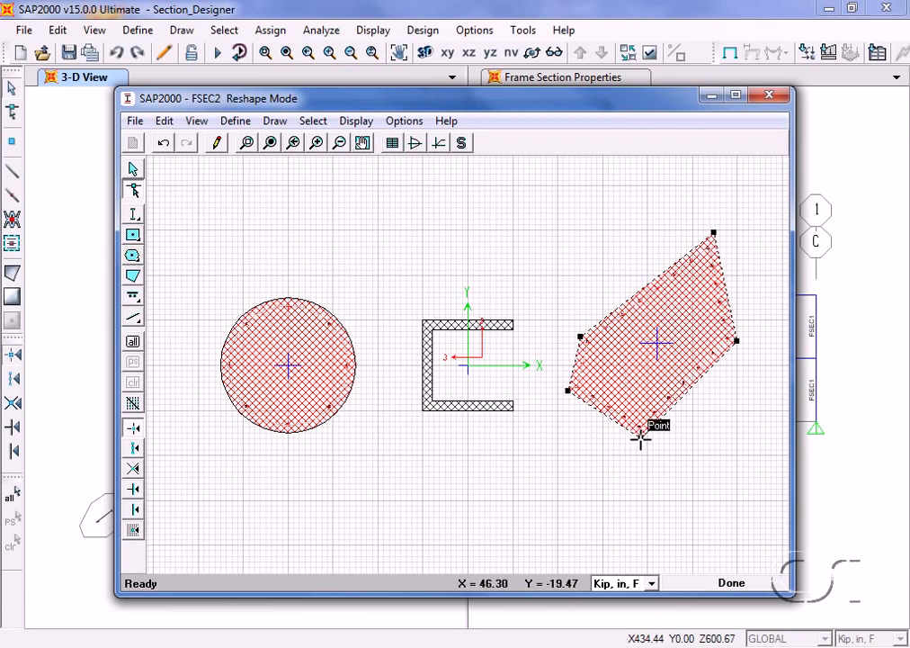
- Reshape the polygon by pulling its lowest corner down and left and moving its upper-left corner to X = 28.2555, Y = 18.0455
left_click_drag(641, 438, 620, 476)
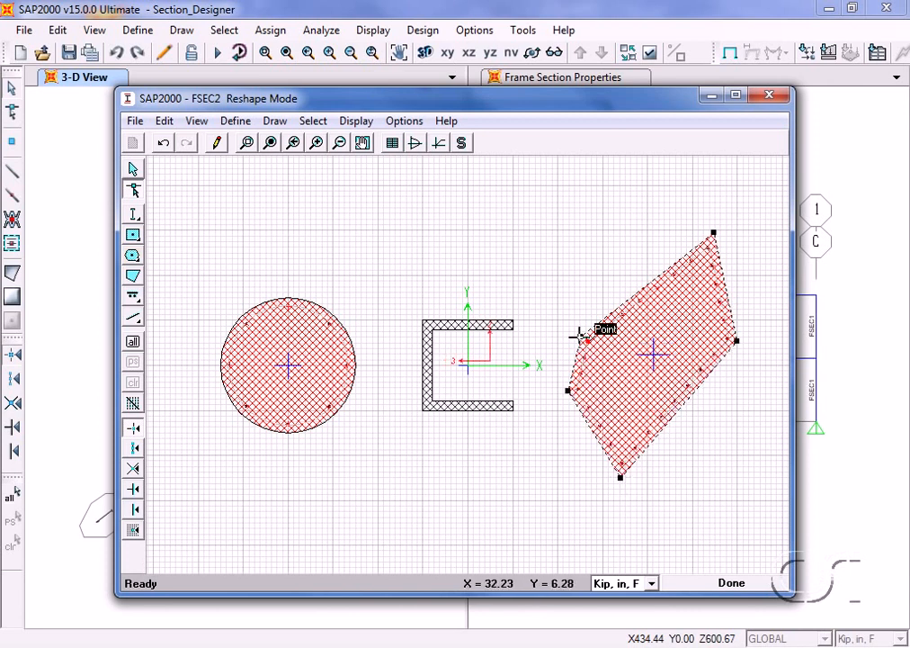
left_click_drag(581, 342, 573, 295)
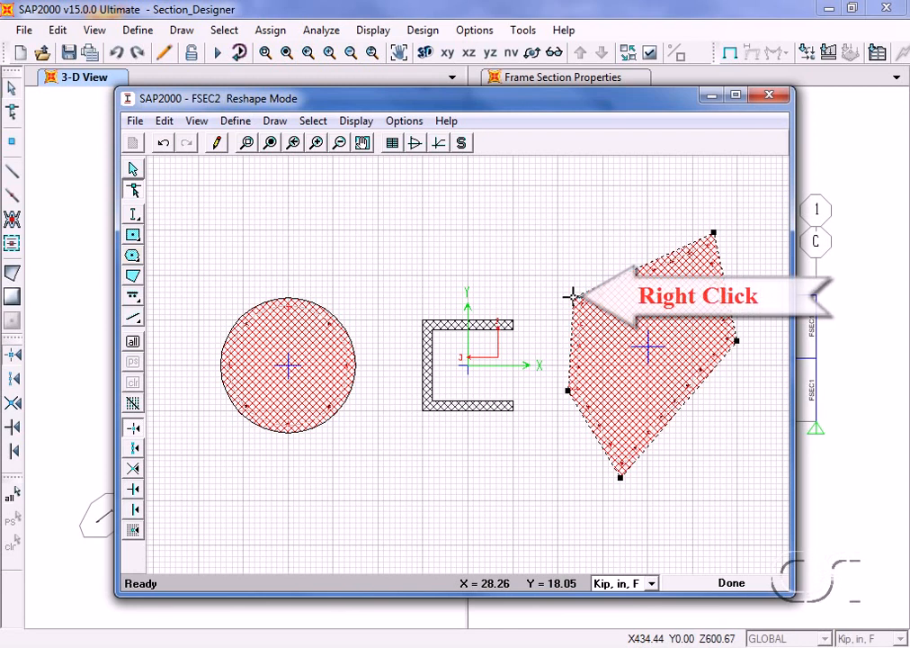
right_click(573, 295)
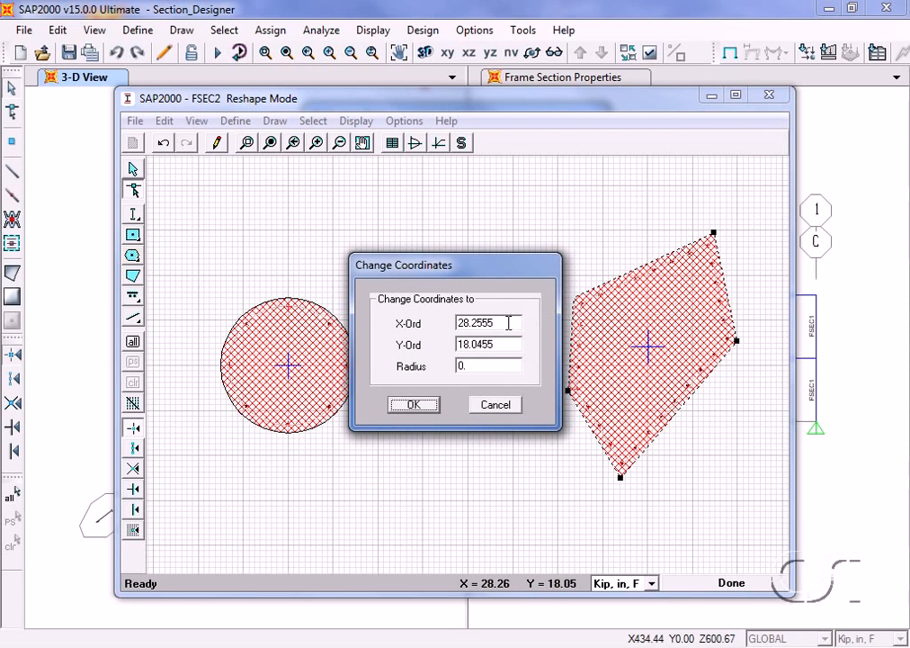
left_click(414, 404)
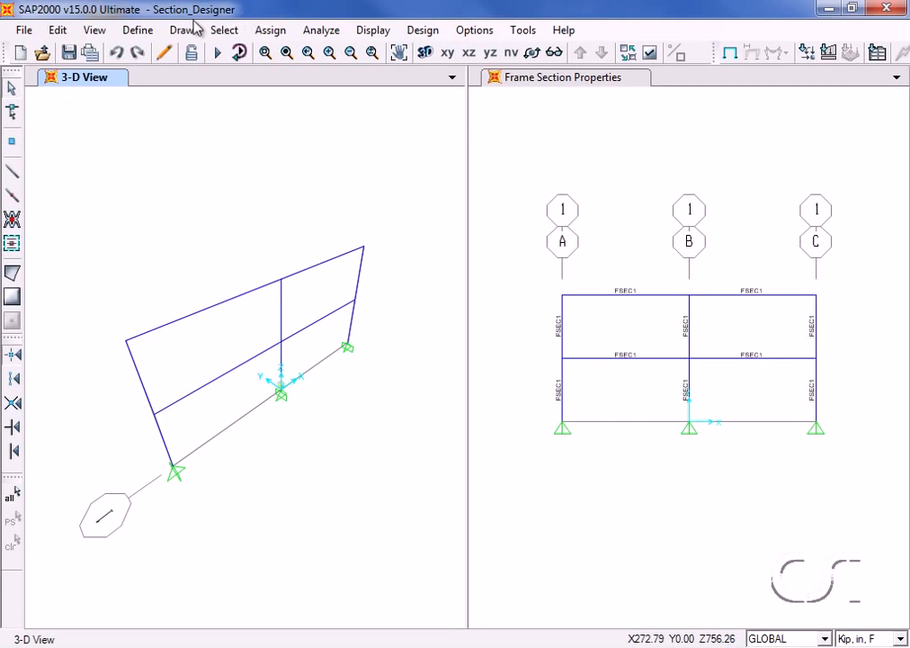
- Start a new frame section property of type Other using Section Designer
left_click(135, 29)
mouse_move(142, 81)
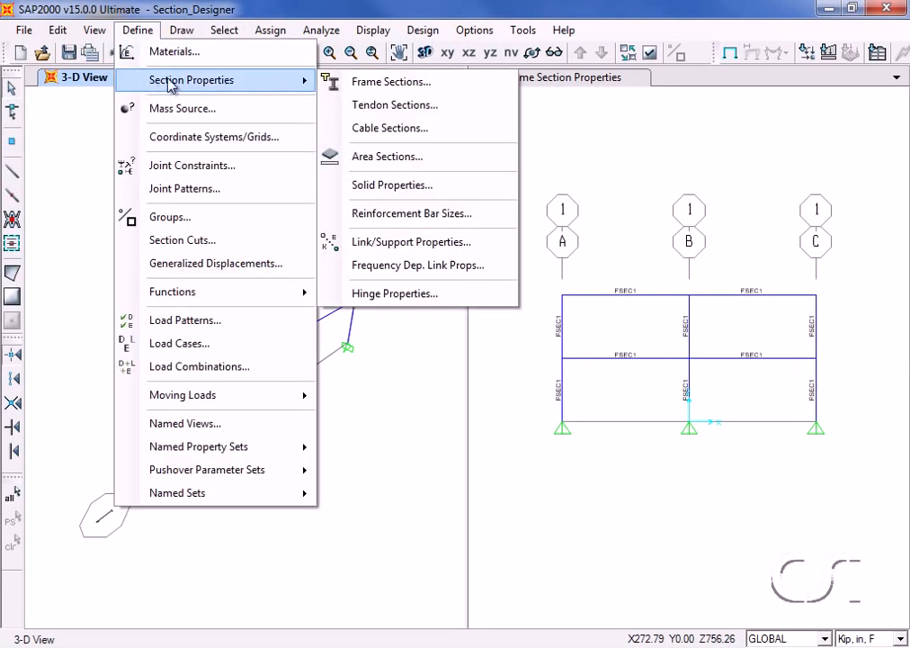
left_click(441, 82)
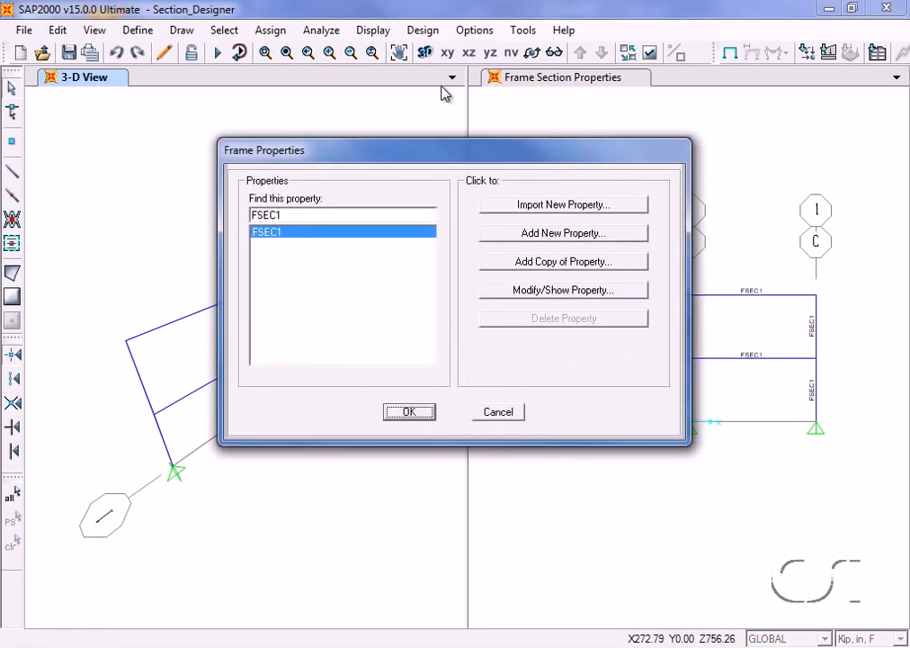
left_click(548, 236)
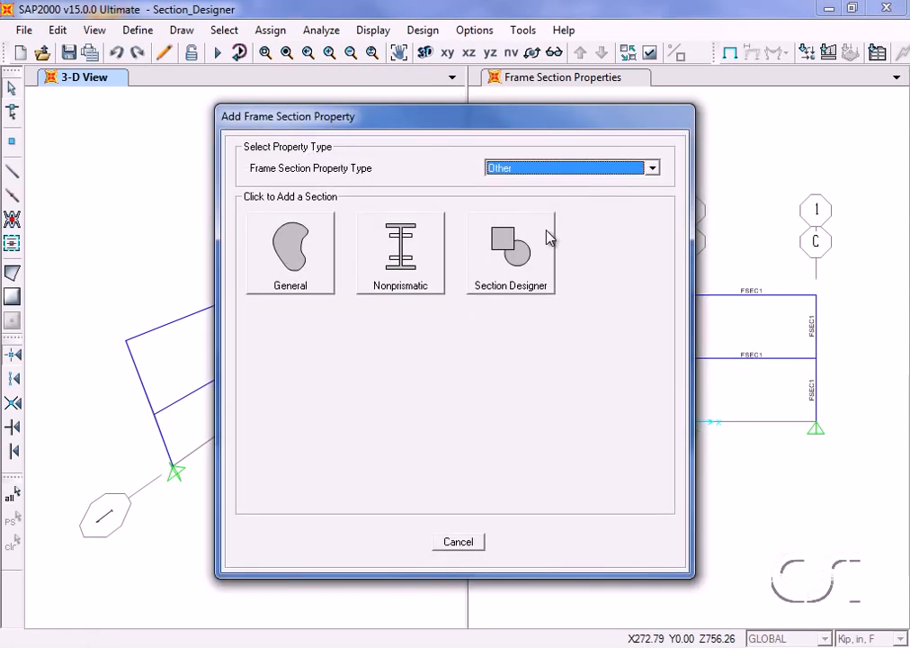
left_click(538, 274)
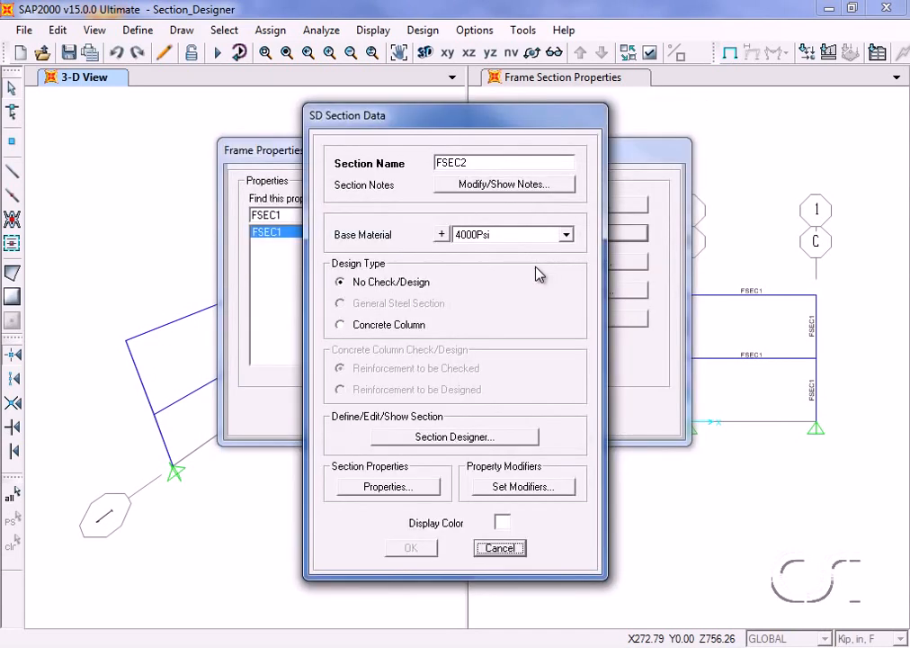
- Name the section SD, set its design type to Concrete Column, and open it for drawing in Section Designer
double_click(475, 163)
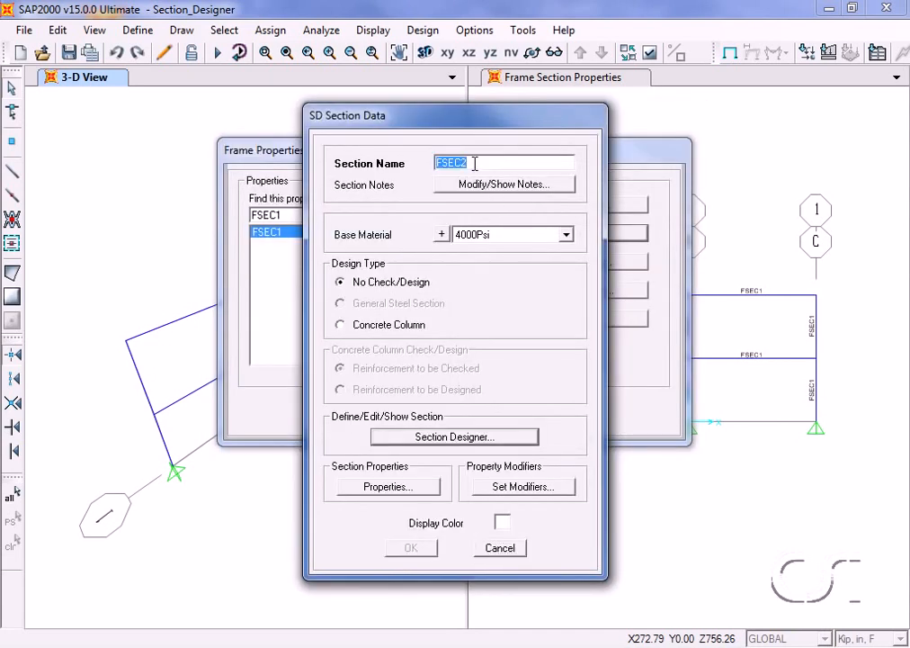
type("SD")
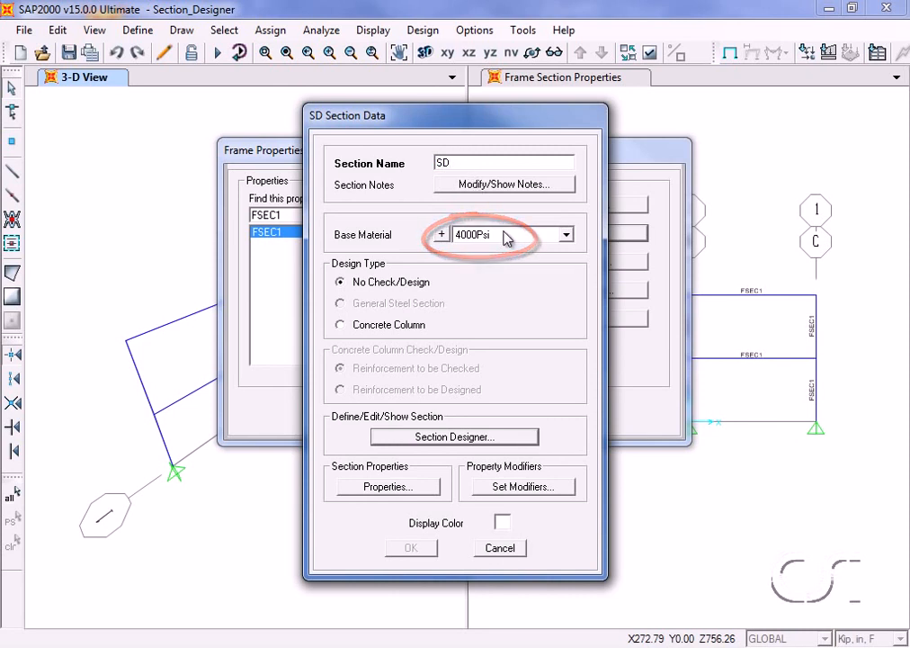
left_click(340, 324)
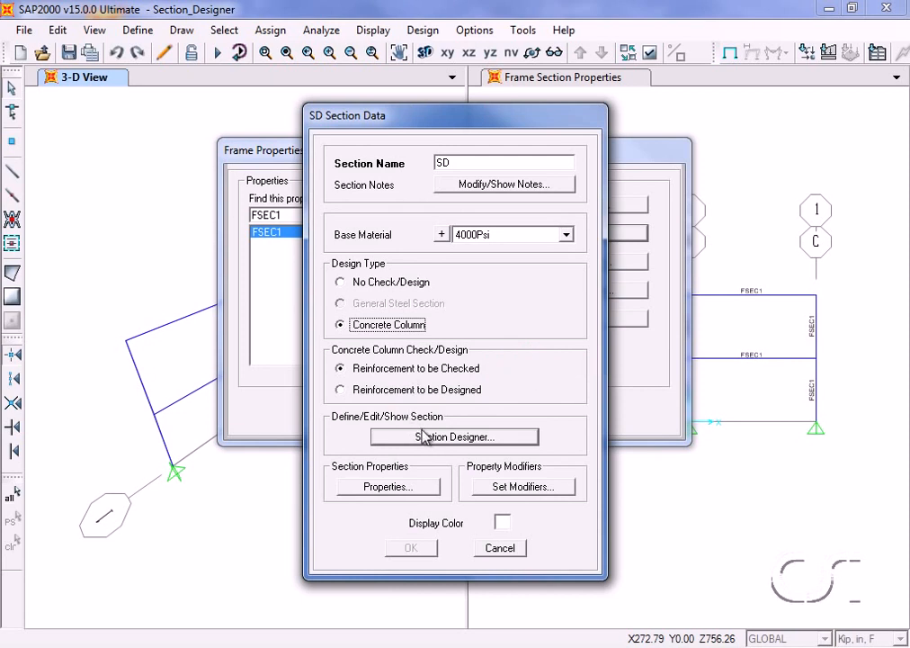
left_click(491, 442)
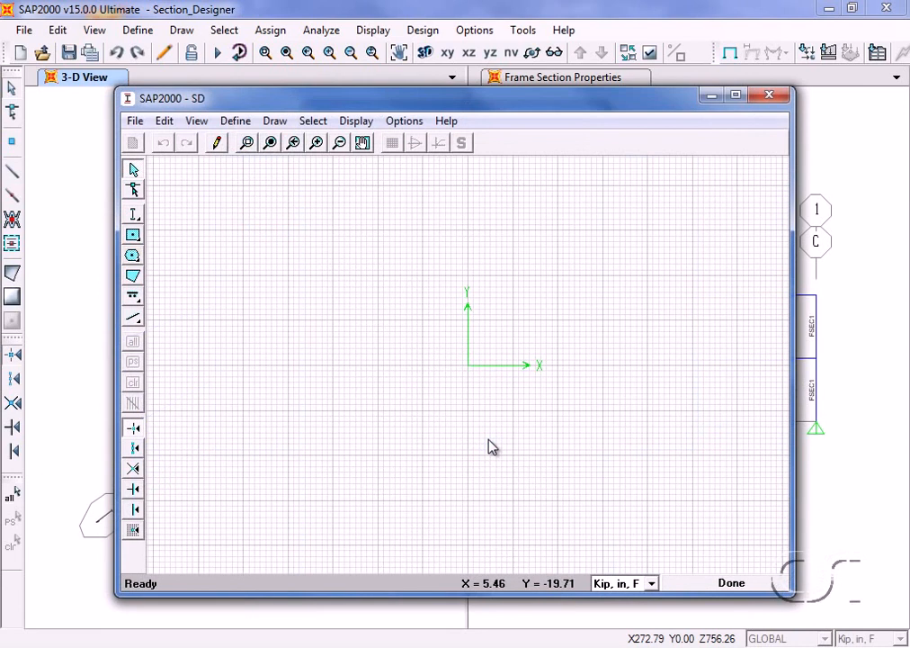
- Place a solid rectangle centred on the origin at X = 0, Y = 0
left_click(135, 237)
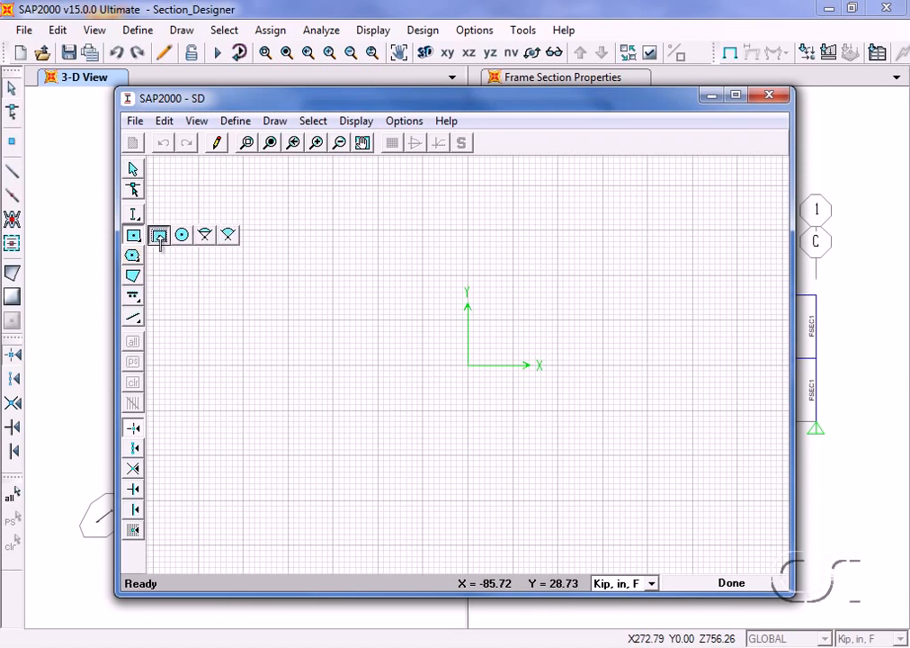
left_click(159, 235)
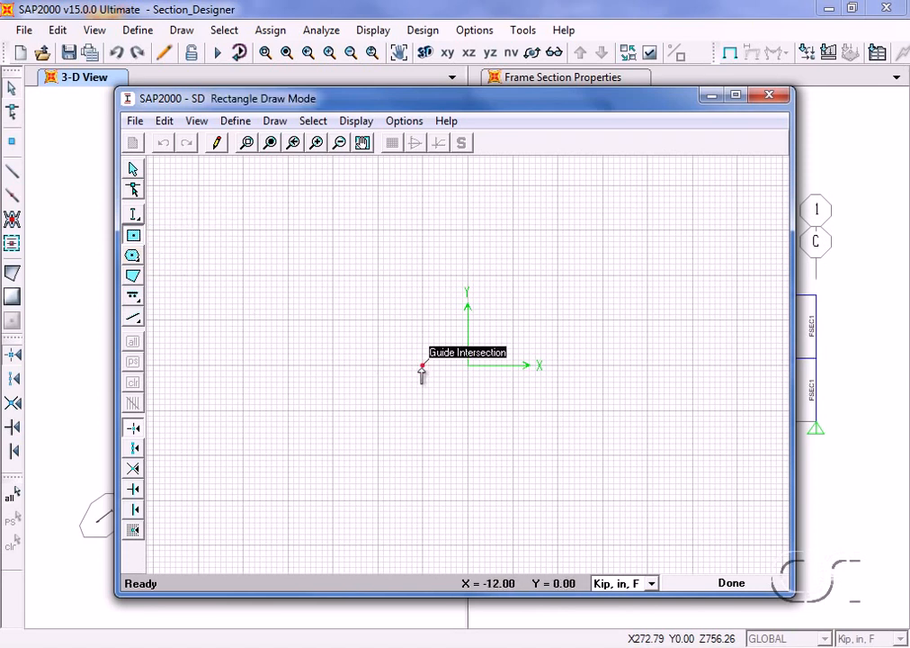
left_click(467, 367)
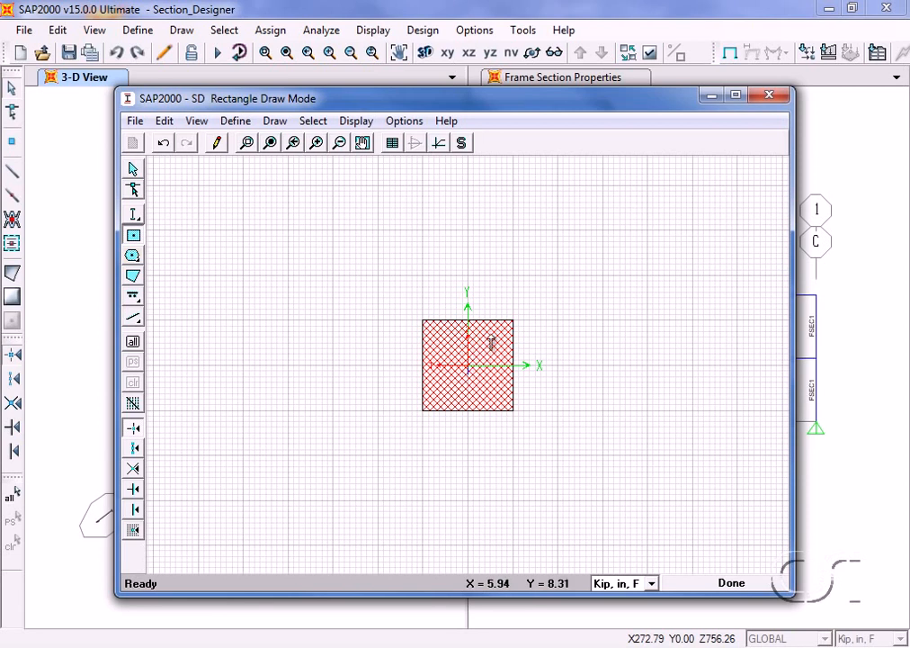
- Set the rectangle's height to 16 in, its width to 12 in and its Reinforcing option to Yes
right_click(491, 342)
left_click_drag(461, 184, 297, 183)
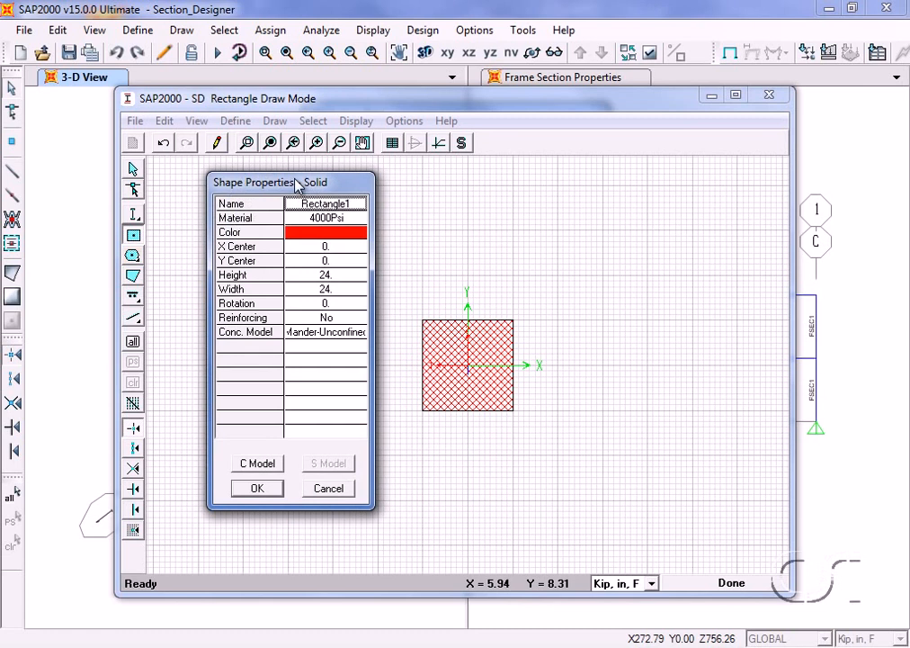
left_click(335, 275)
type("16")
left_click(338, 290)
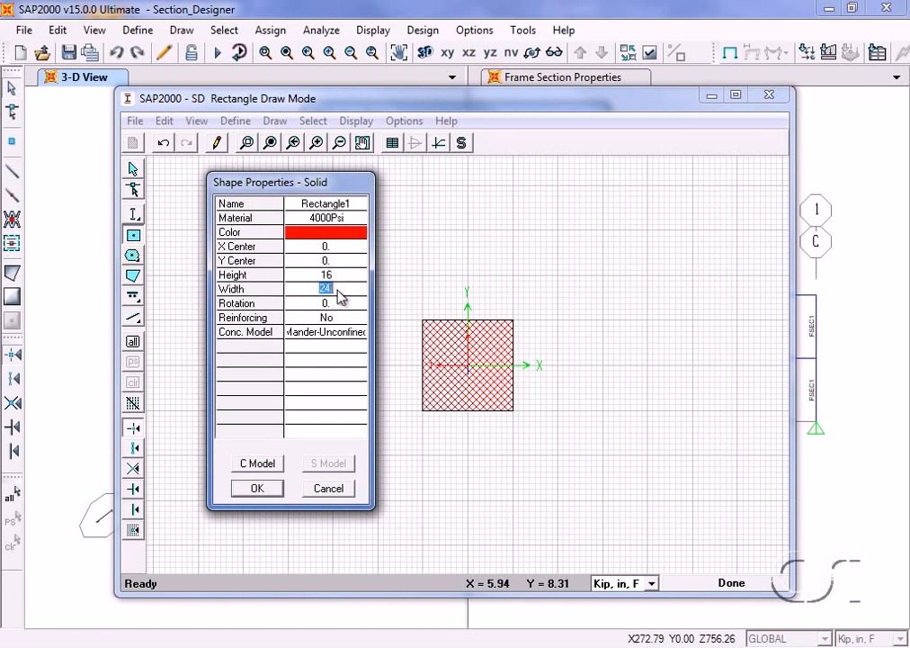
type("12")
left_click(340, 320)
left_click(340, 321)
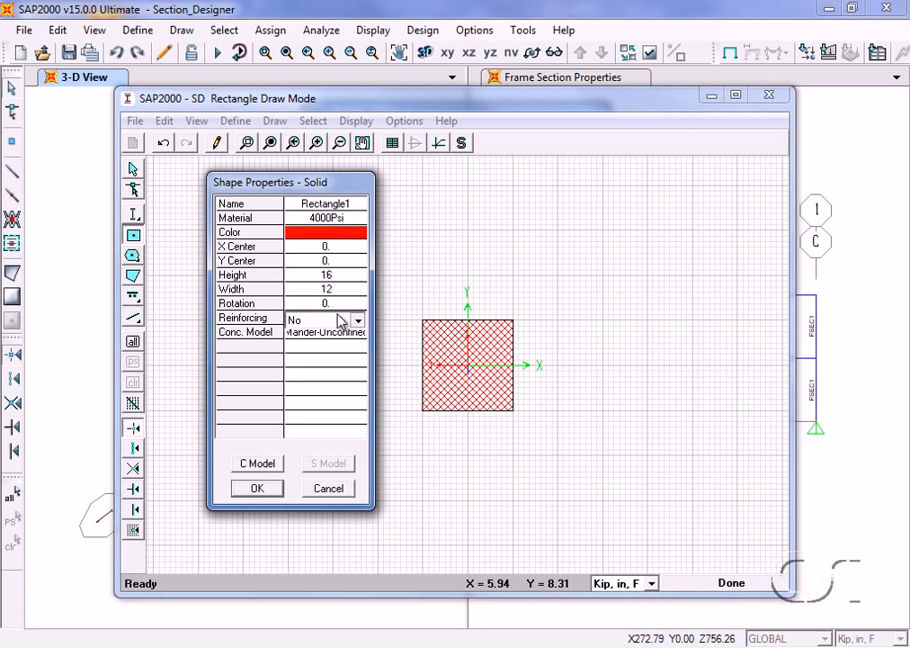
left_click(324, 337)
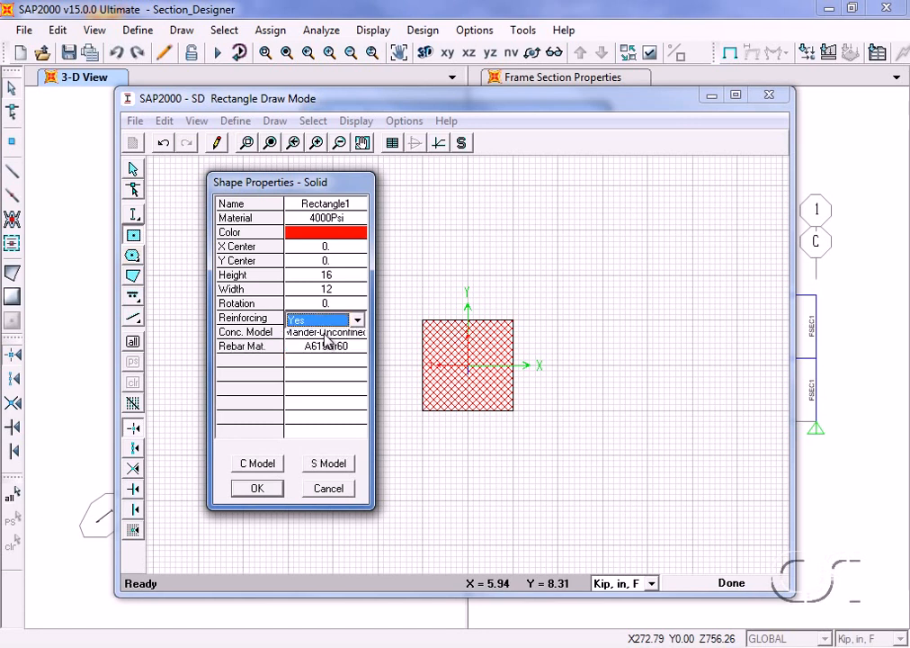
left_click(257, 488)
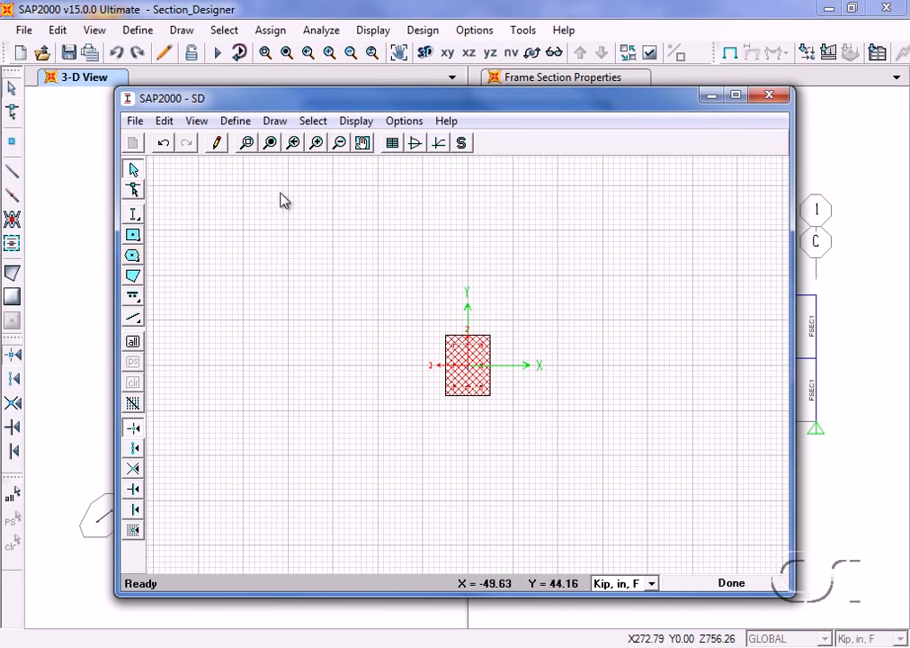
- Set the rectangle's edge reinforcing bar cover to 1.5 in and apply it to all edges
left_click(271, 143)
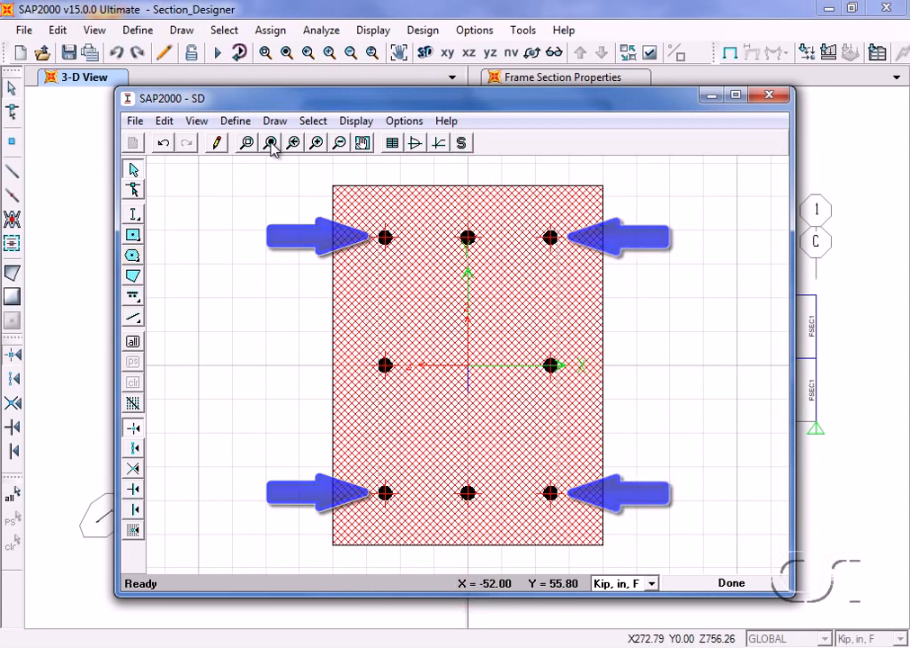
right_click(552, 369)
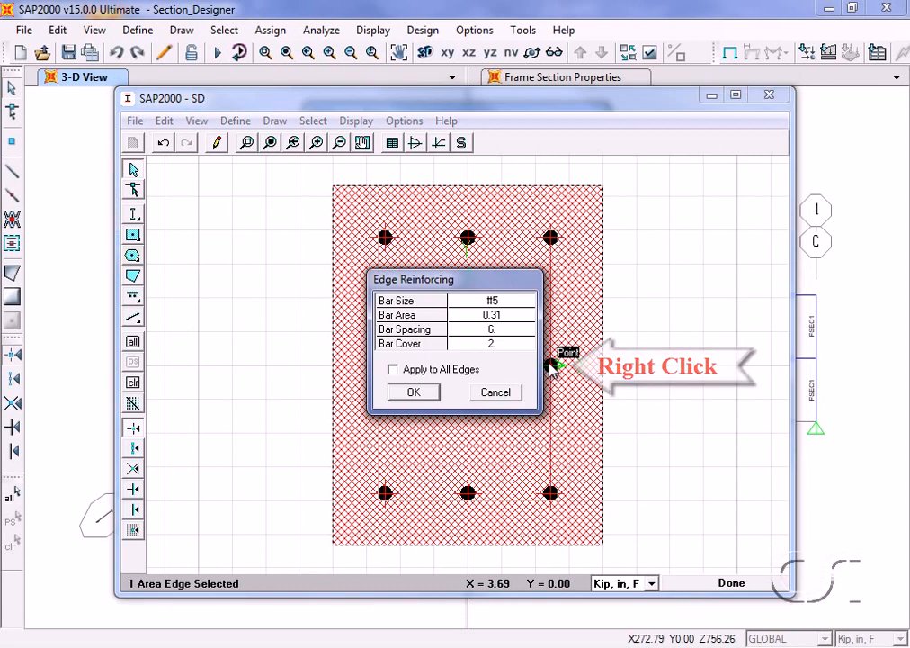
left_click(502, 343)
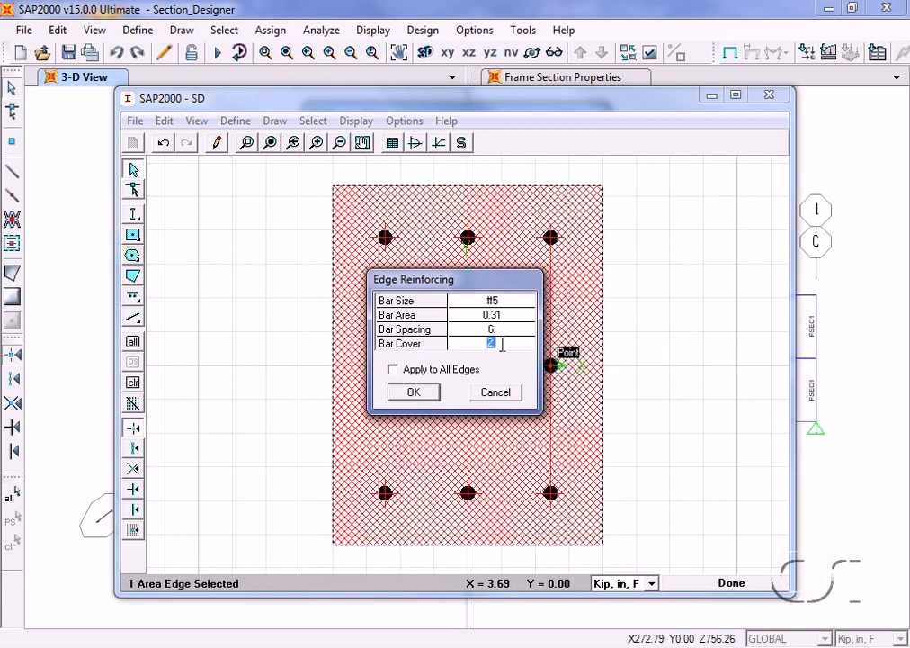
type("1.5")
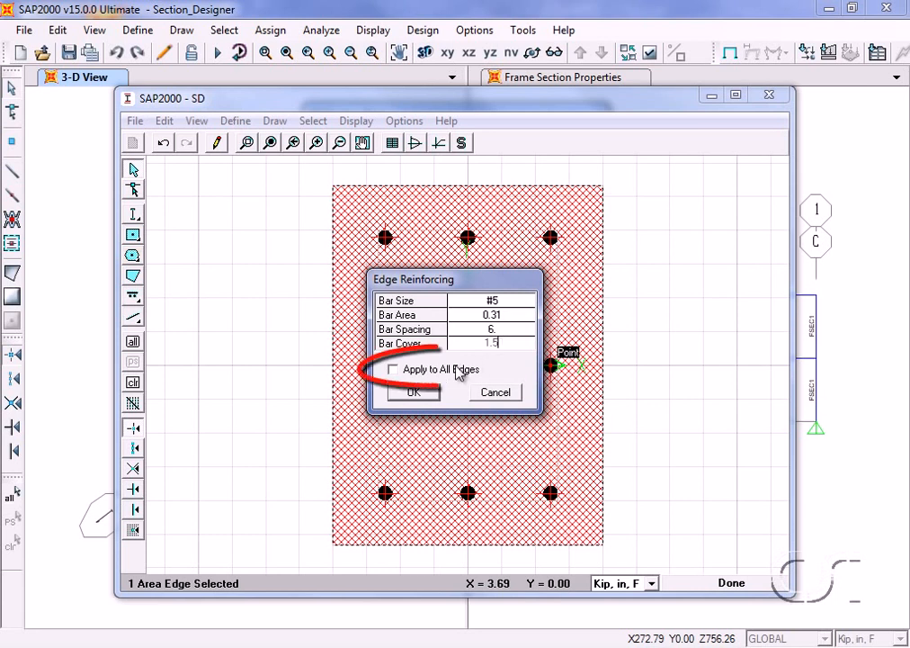
left_click(394, 369)
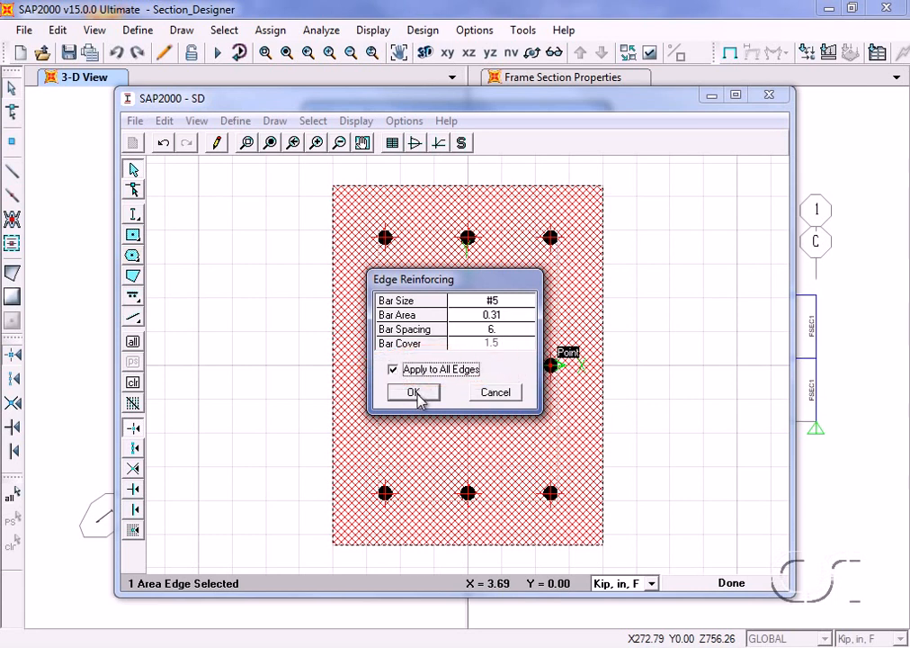
left_click(416, 392)
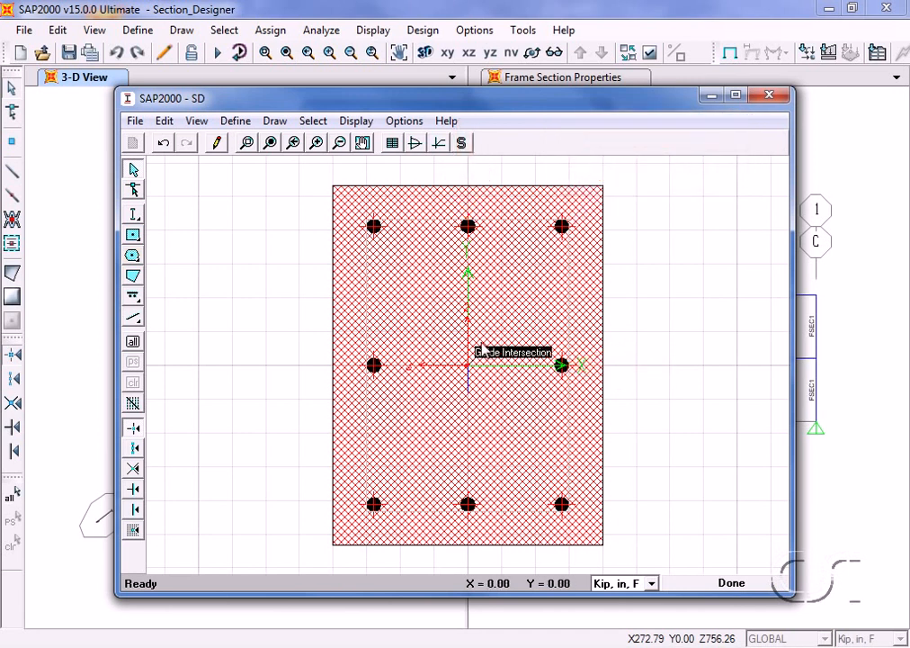
- Set the edge reinforcing on the rectangle's top edge to bar size NONE with a bar cover of 1 in
right_click(468, 230)
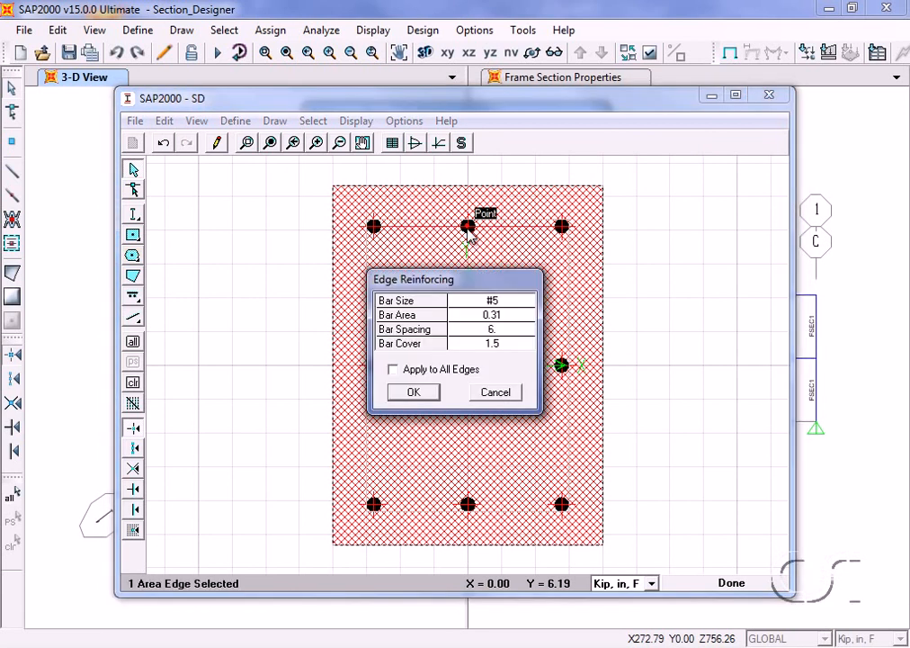
left_click(492, 306)
left_click(494, 309)
left_click_drag(527, 350, 525, 403)
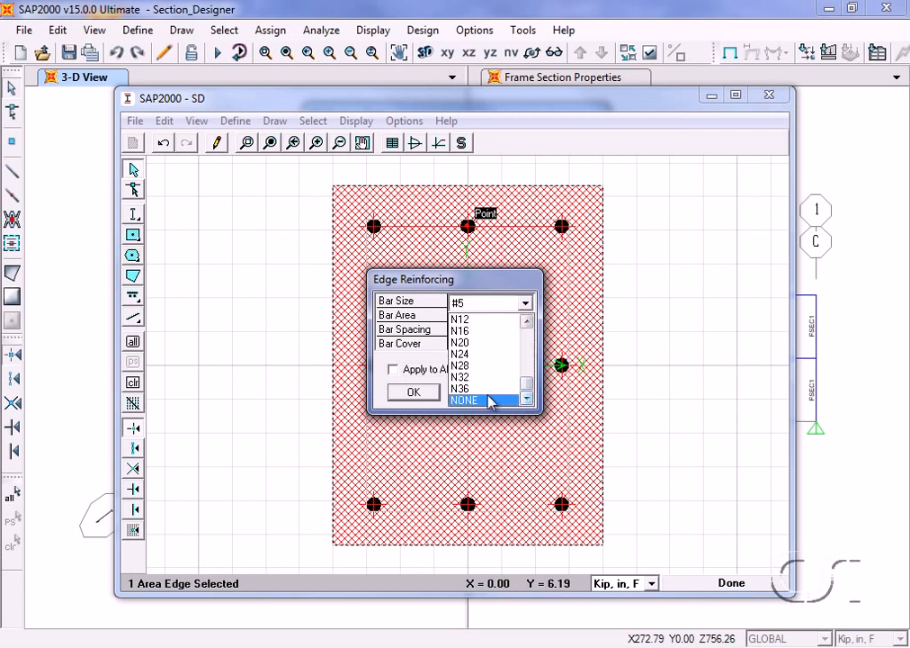
left_click(491, 401)
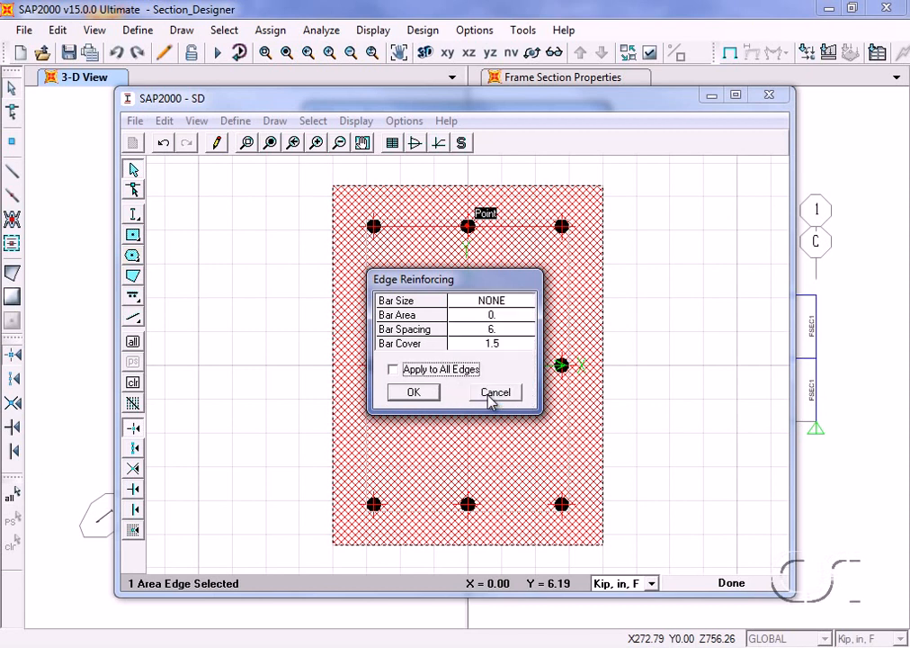
left_click(491, 344)
type("1")
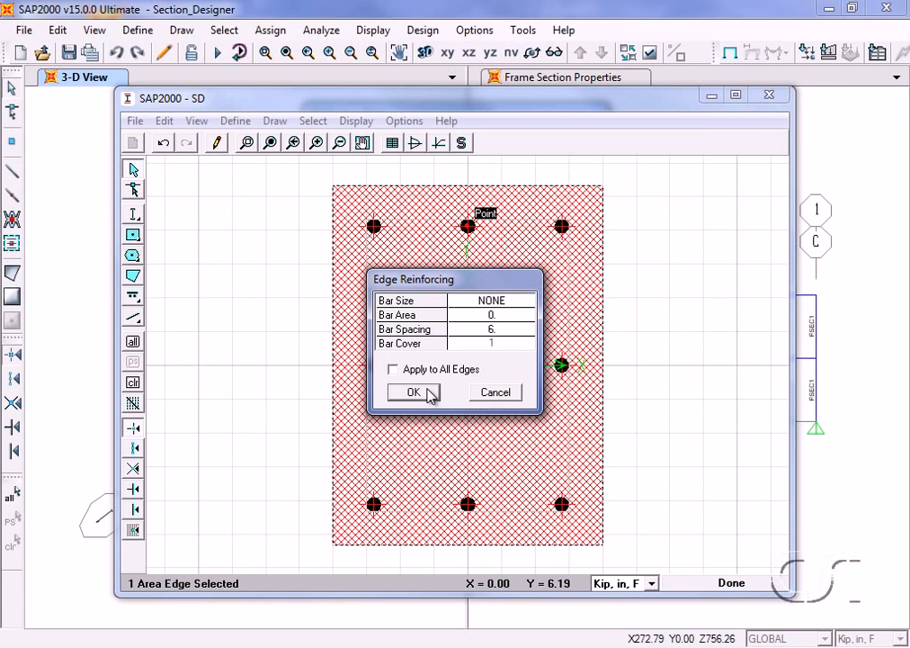
left_click(413, 392)
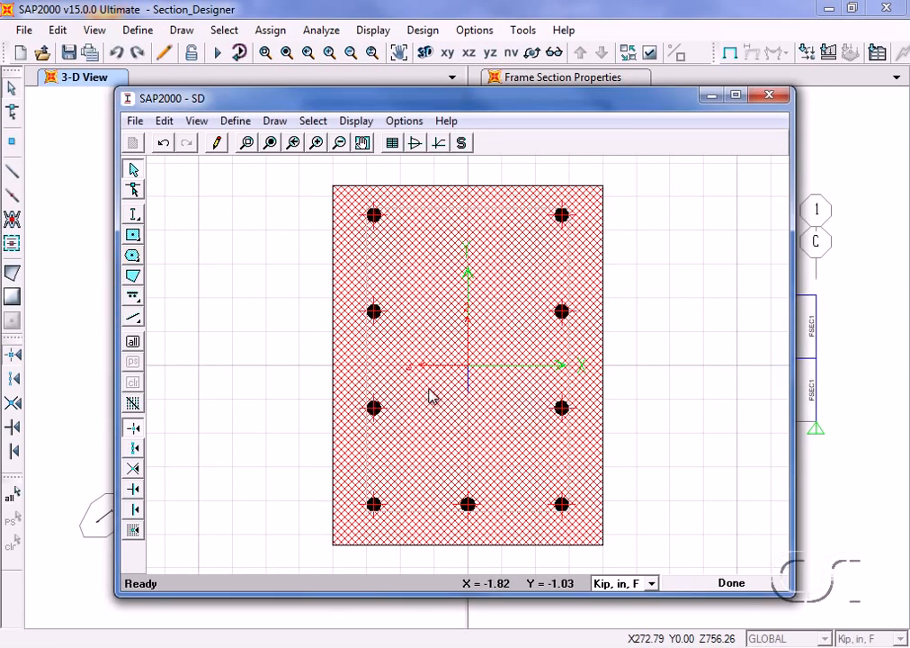
- Remove the intermediate bars along the rectangle's right edge by setting its edge reinforcing bar size to NONE
right_click(562, 313)
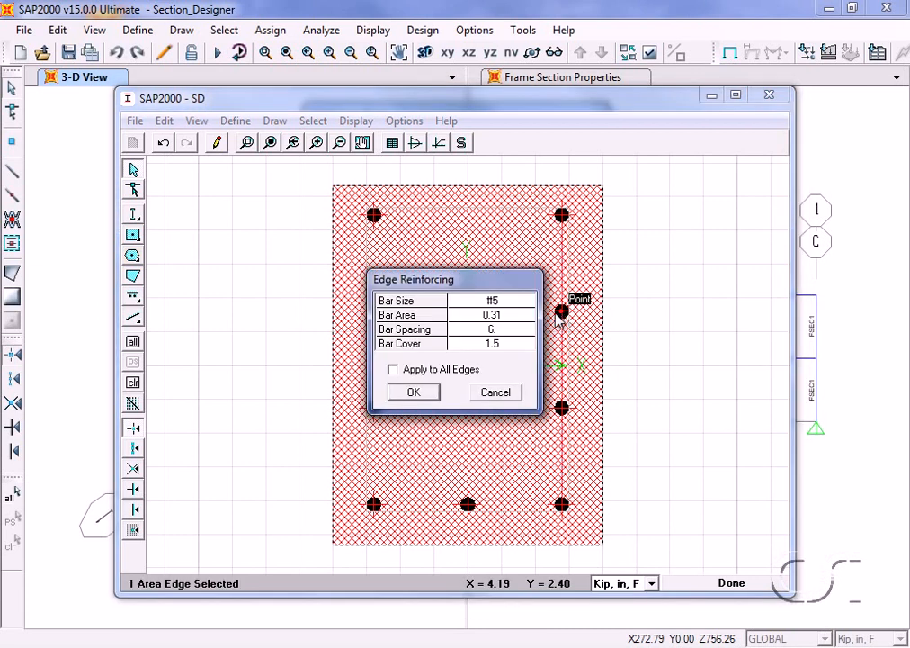
left_click(510, 306)
left_click(510, 307)
left_click_drag(527, 343, 528, 404)
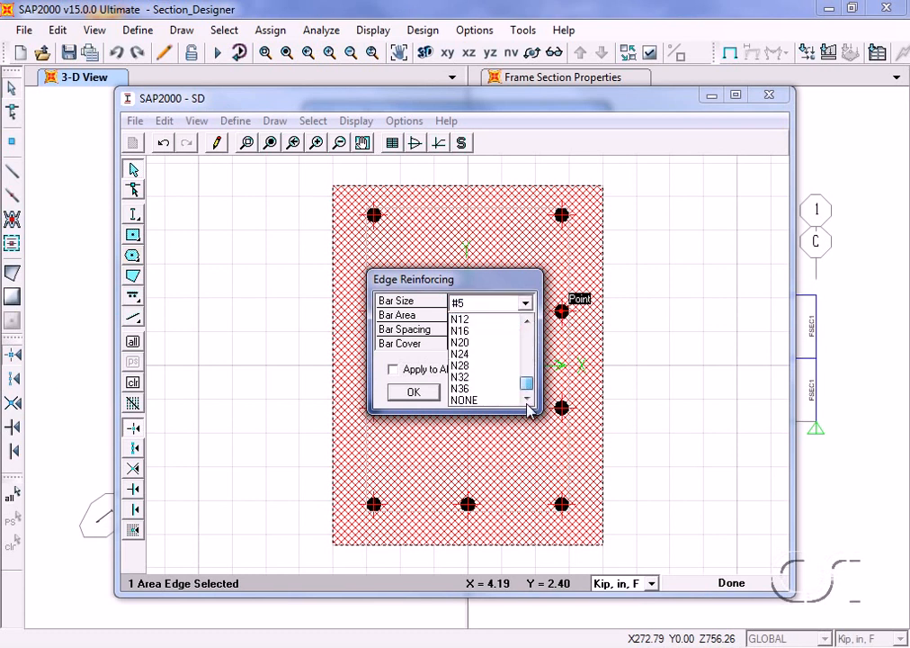
left_click(493, 400)
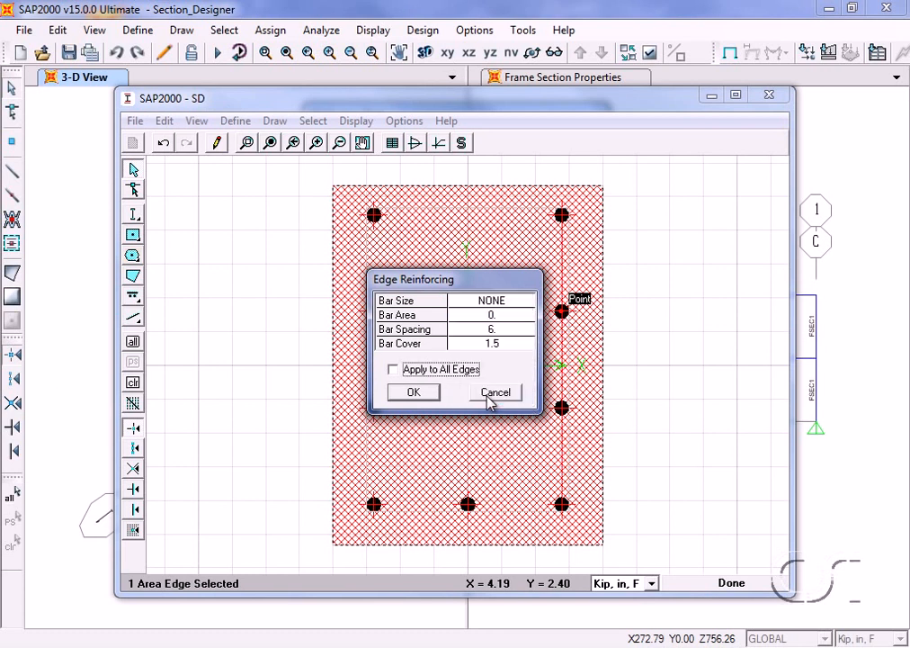
left_click(416, 396)
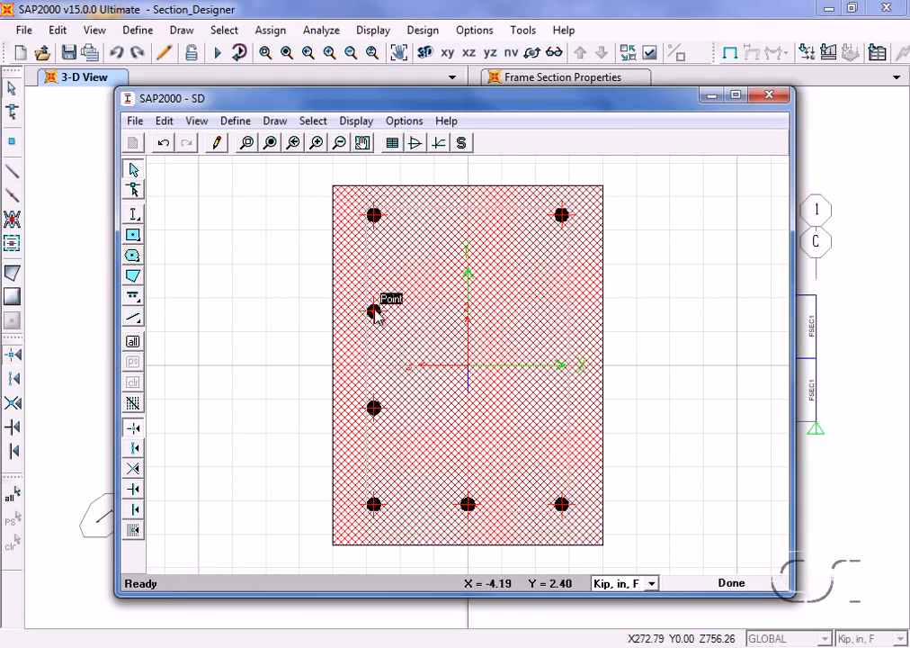
- Remove the intermediate bars along the rectangle's left edge by setting its edge reinforcing bar size to NONE
right_click(376, 313)
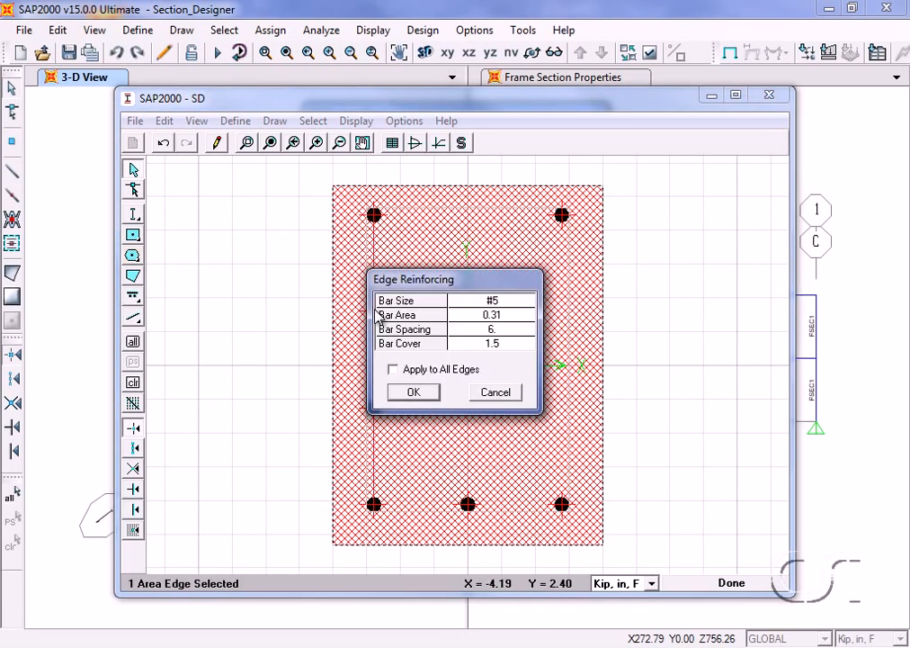
left_click(501, 307)
left_click(507, 306)
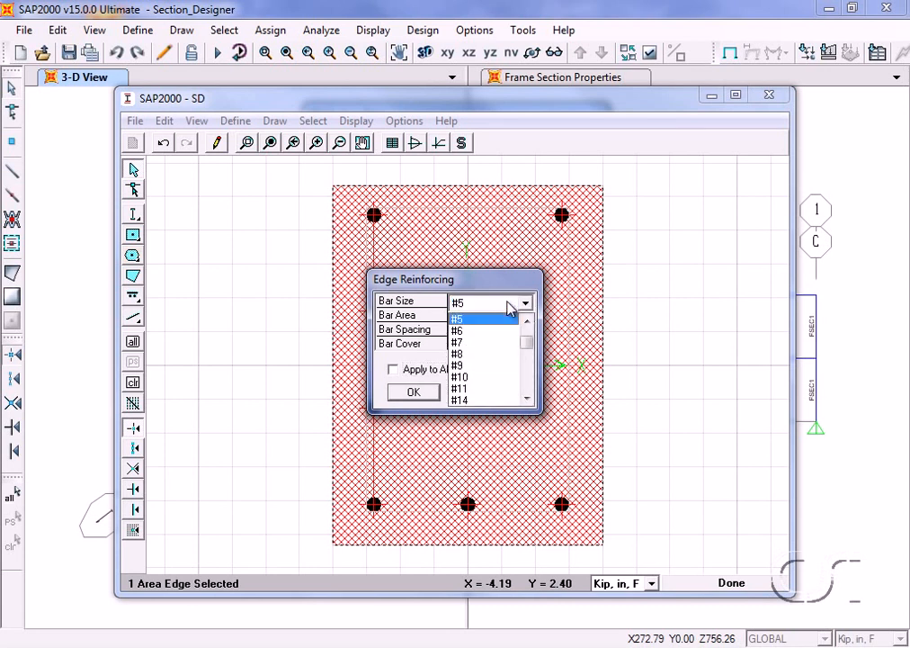
left_click_drag(531, 351, 528, 379)
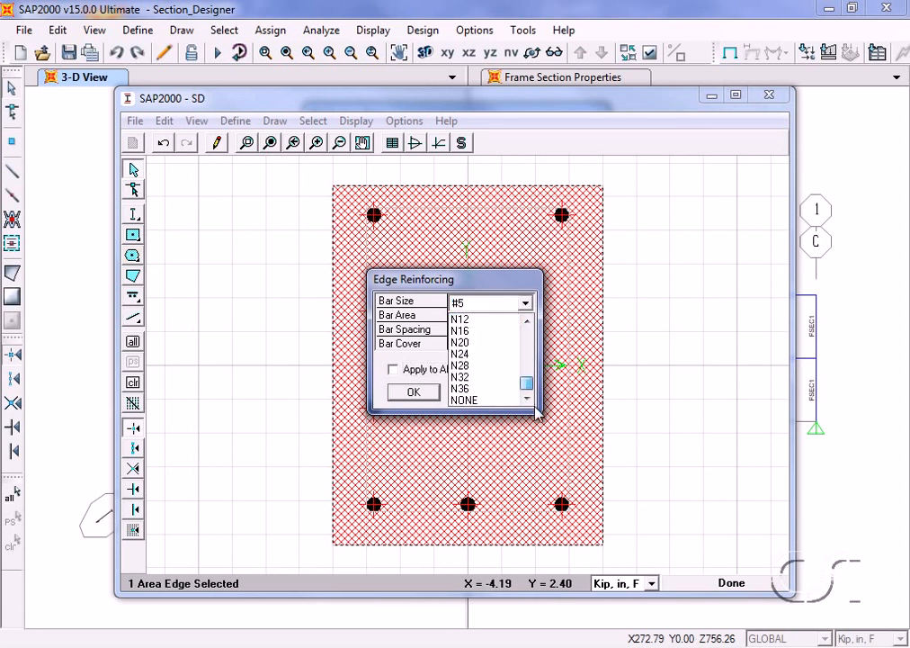
left_click(487, 401)
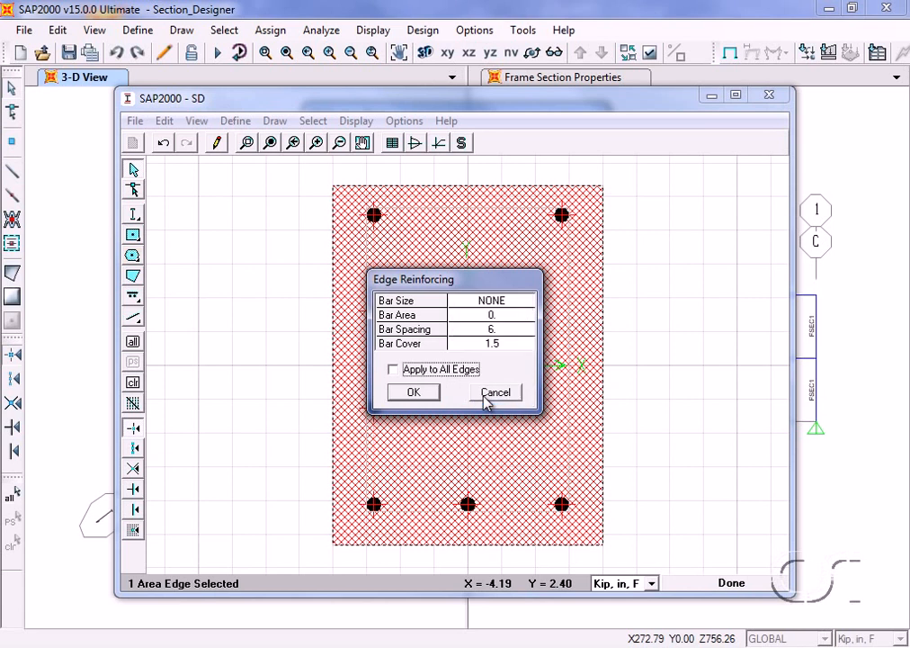
left_click(425, 396)
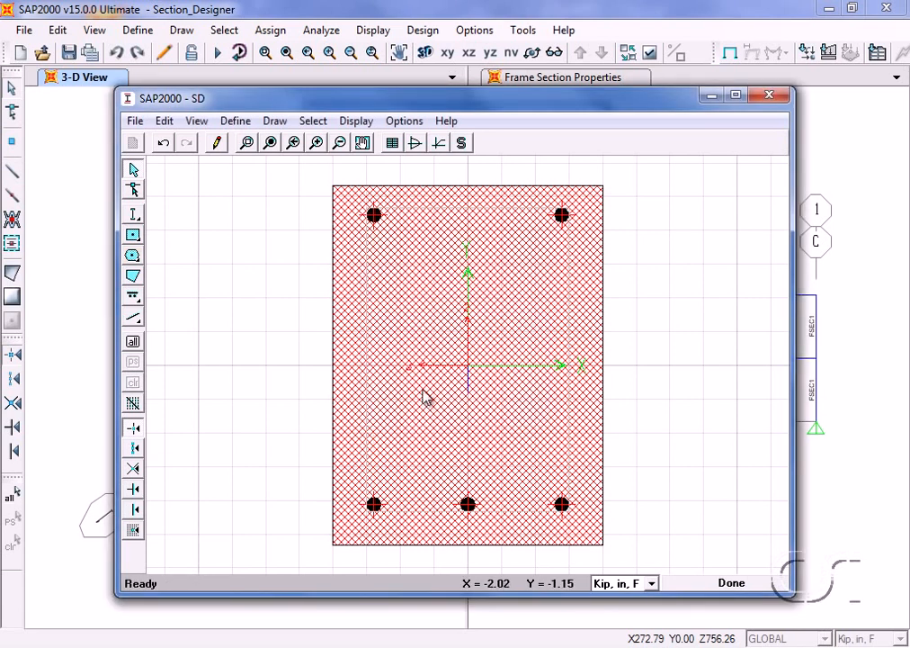
- Set the corner point reinforcing of the rectangle to #8 bars and apply it to all corners
right_click(560, 219)
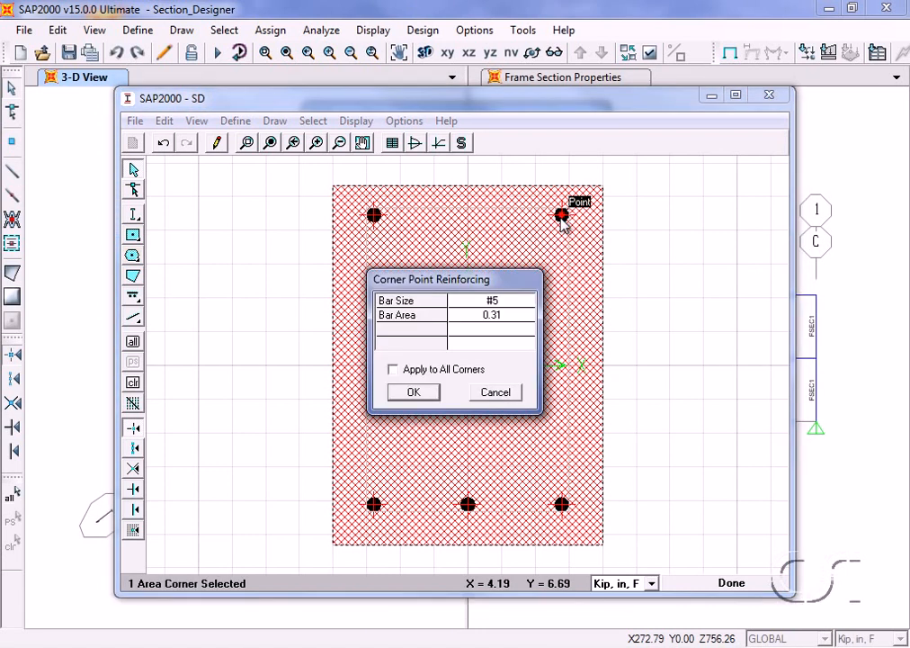
left_click(509, 304)
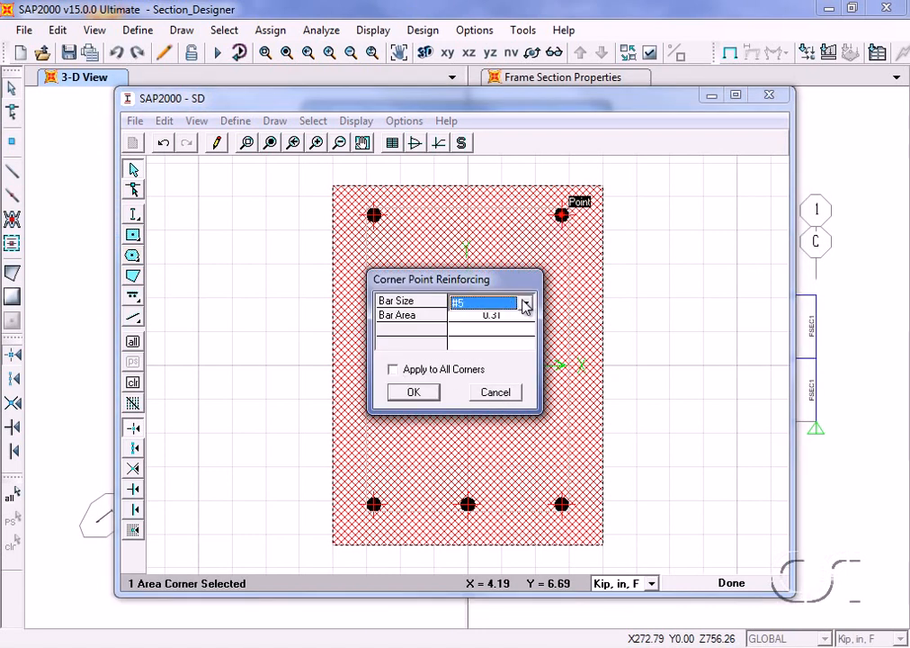
left_click(525, 304)
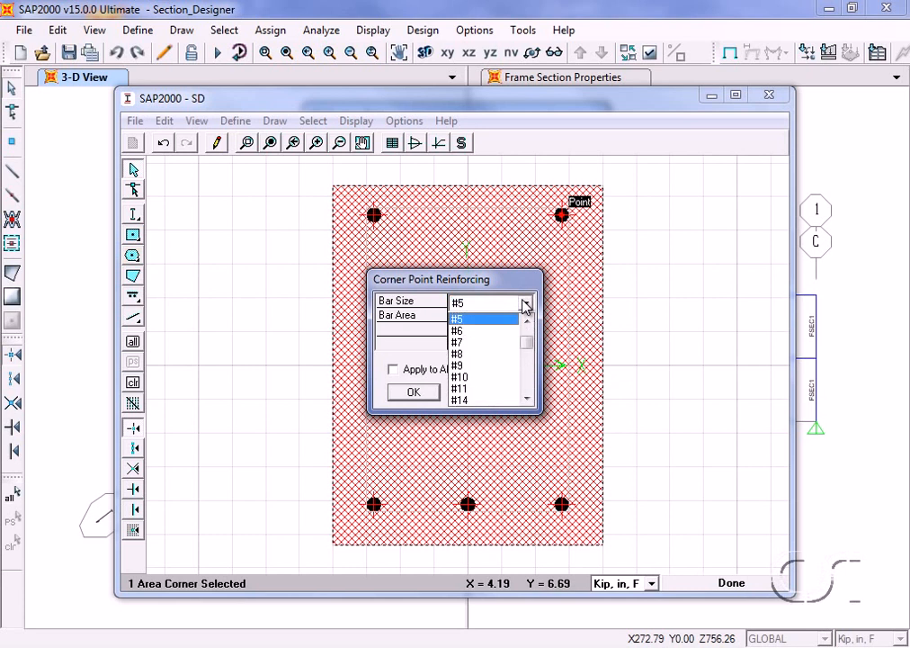
left_click(471, 354)
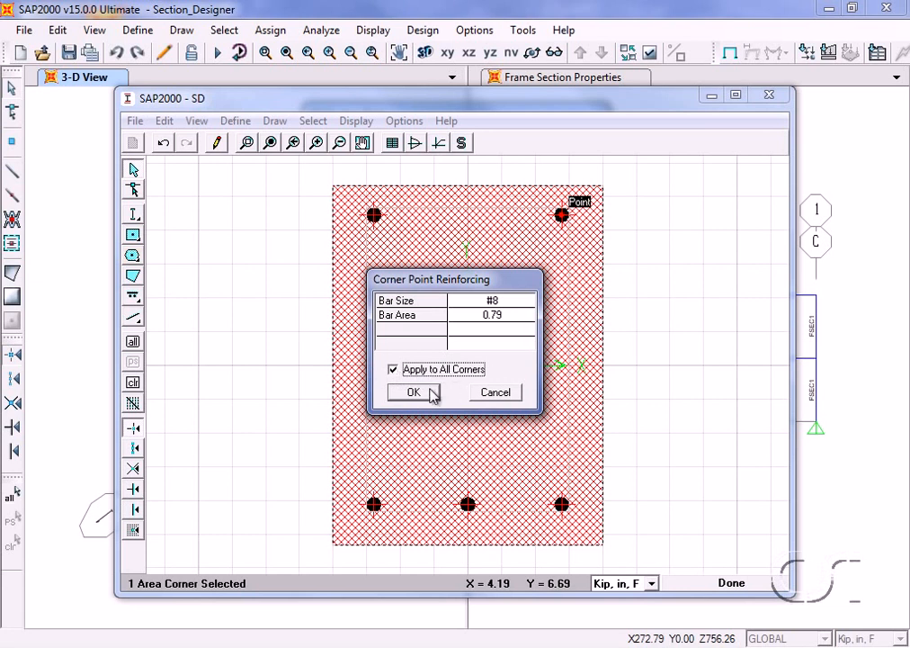
left_click(413, 393)
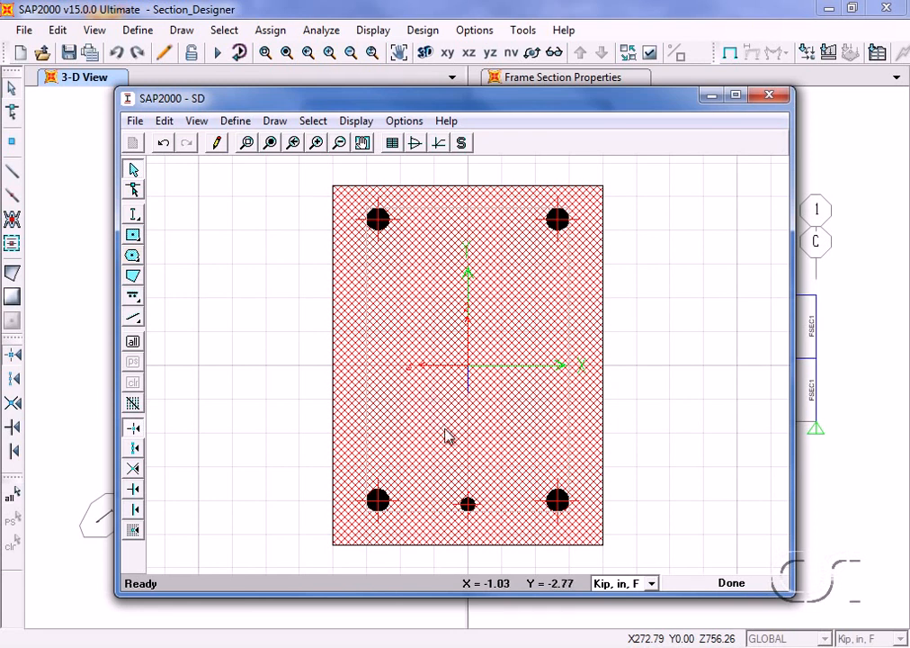
- Set the edge reinforcing on the rectangle's bottom edge to #6 bars with a bar spacing of 4.2 in
right_click(468, 504)
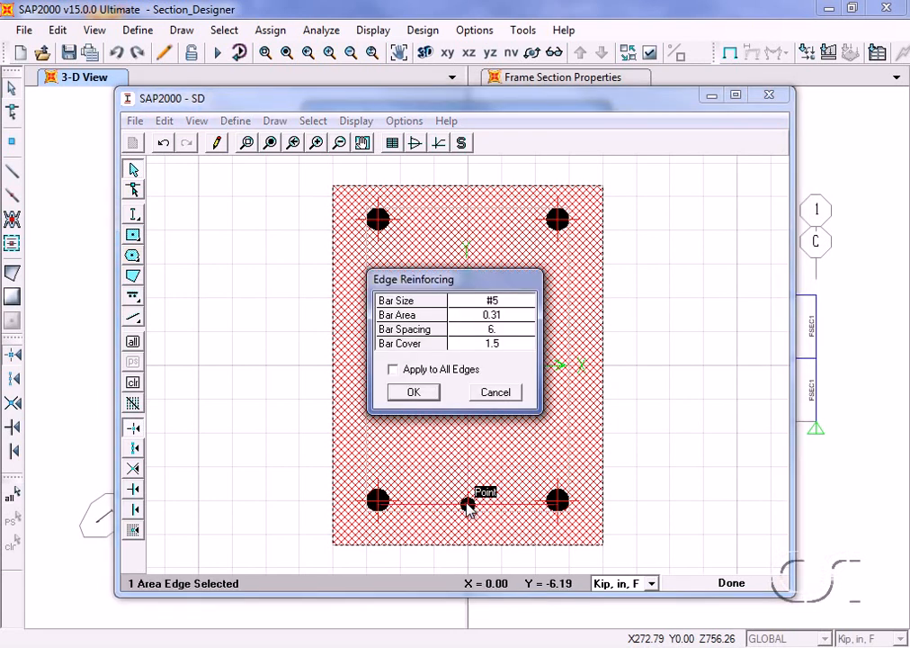
left_click(504, 303)
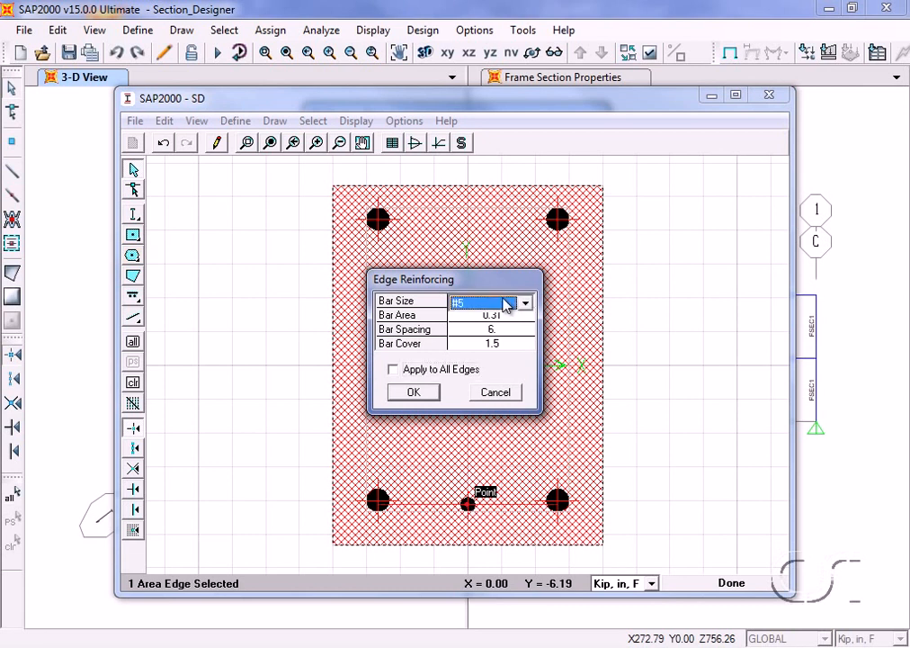
left_click(505, 304)
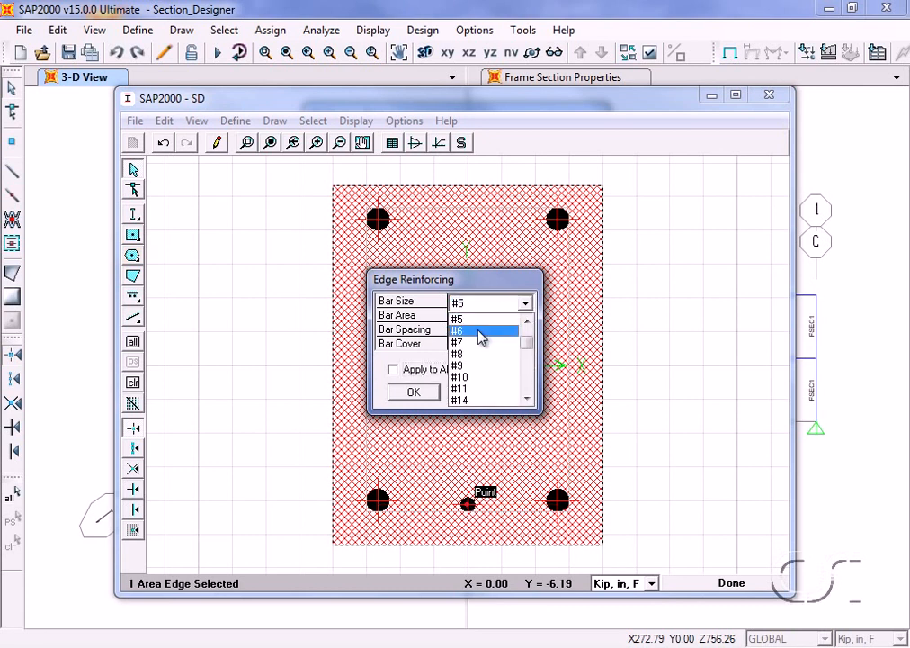
left_click(482, 331)
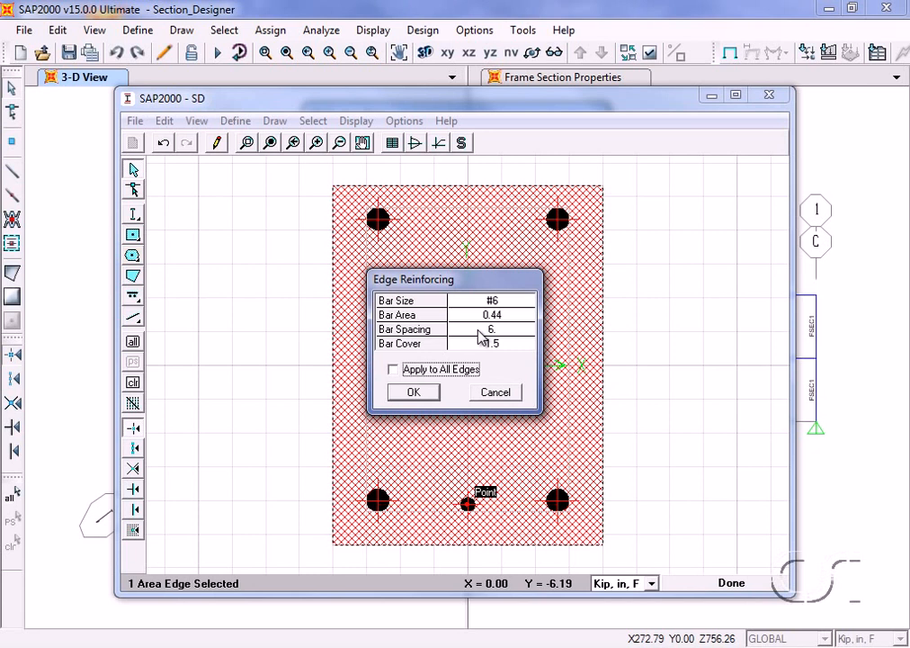
left_click(495, 330)
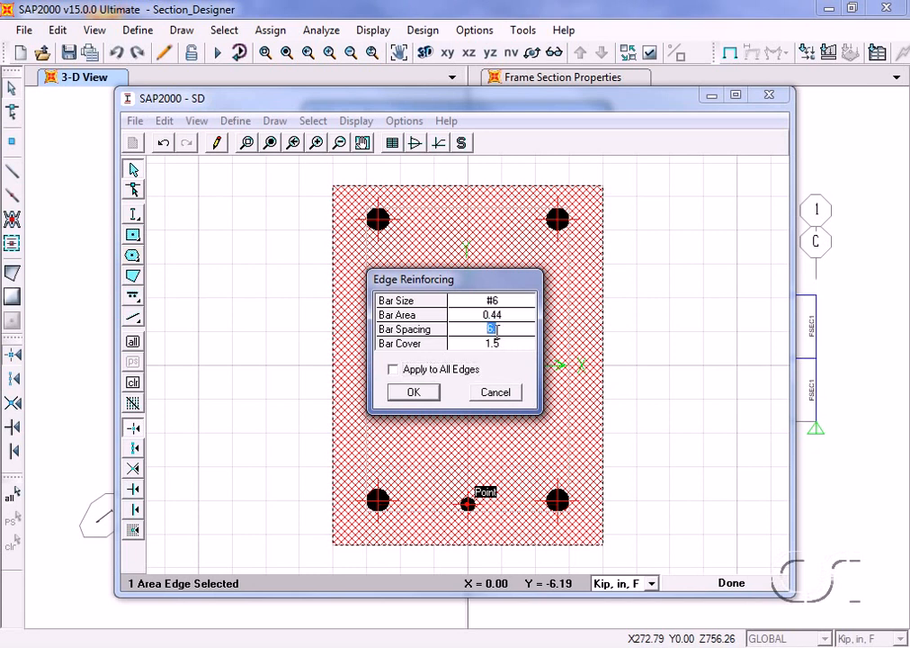
type("4.2")
left_click(414, 393)
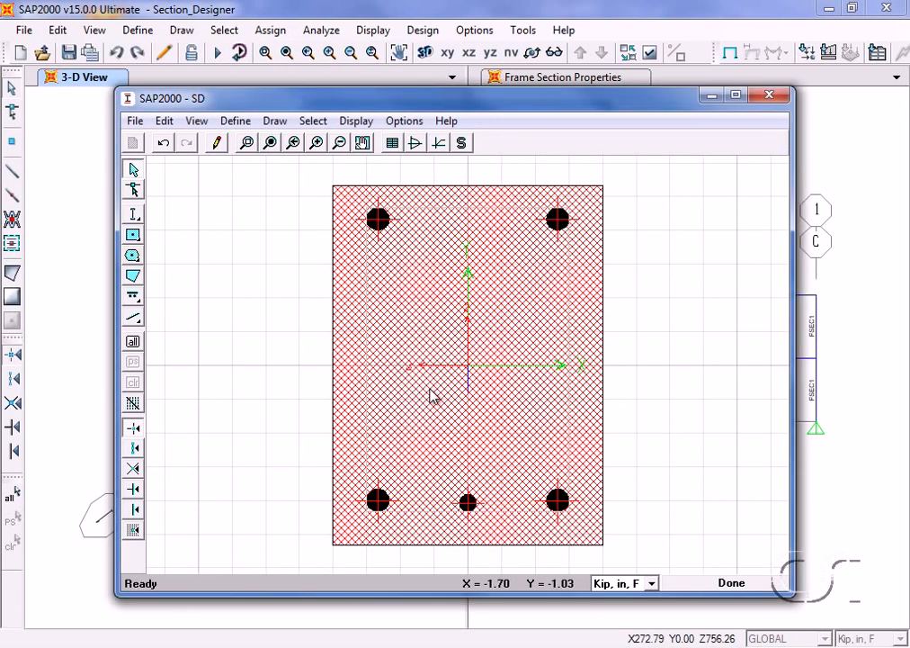
- Set the corner reinforcing bar at the rectangle's bottom-right corner to size #6, for that corner only
right_click(559, 502)
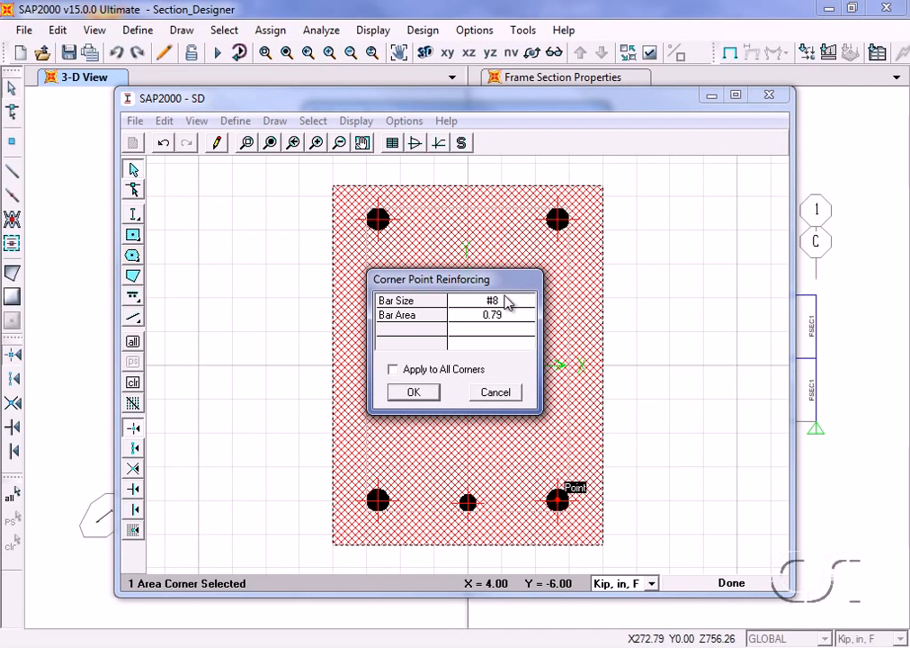
left_click(505, 305)
left_click(507, 305)
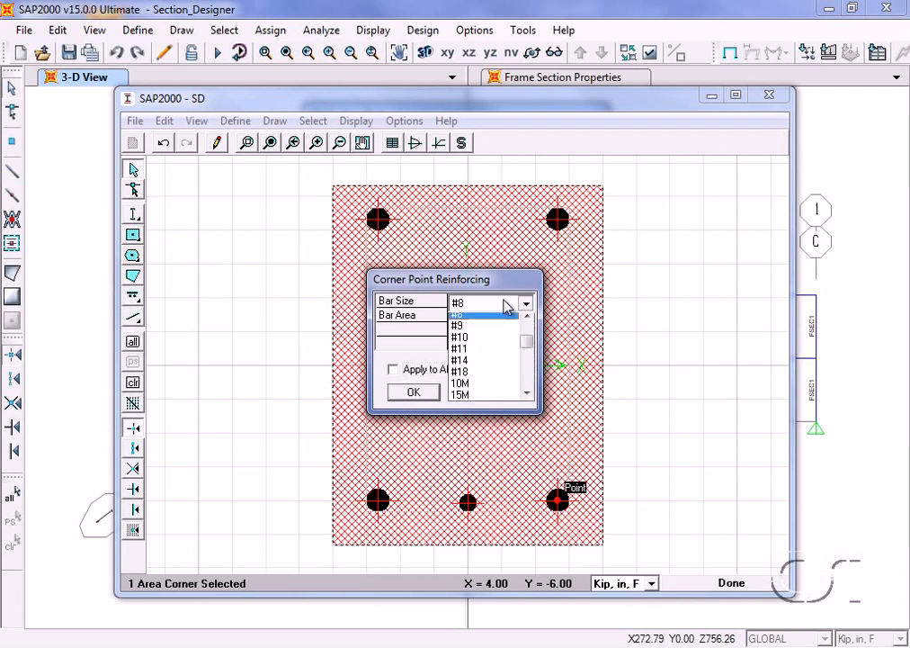
left_click(529, 322)
left_click(529, 322)
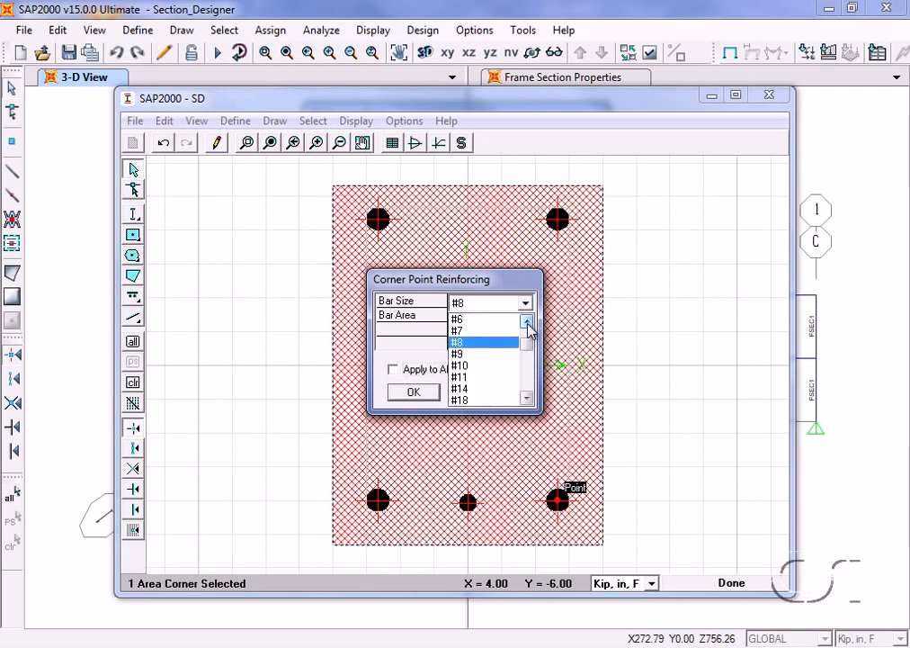
left_click(490, 322)
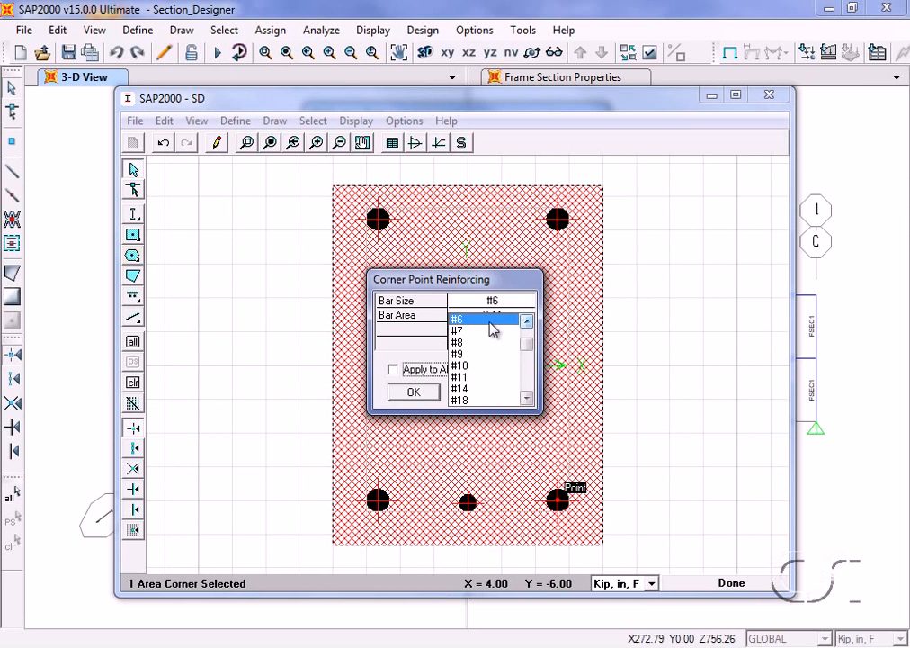
left_click(413, 393)
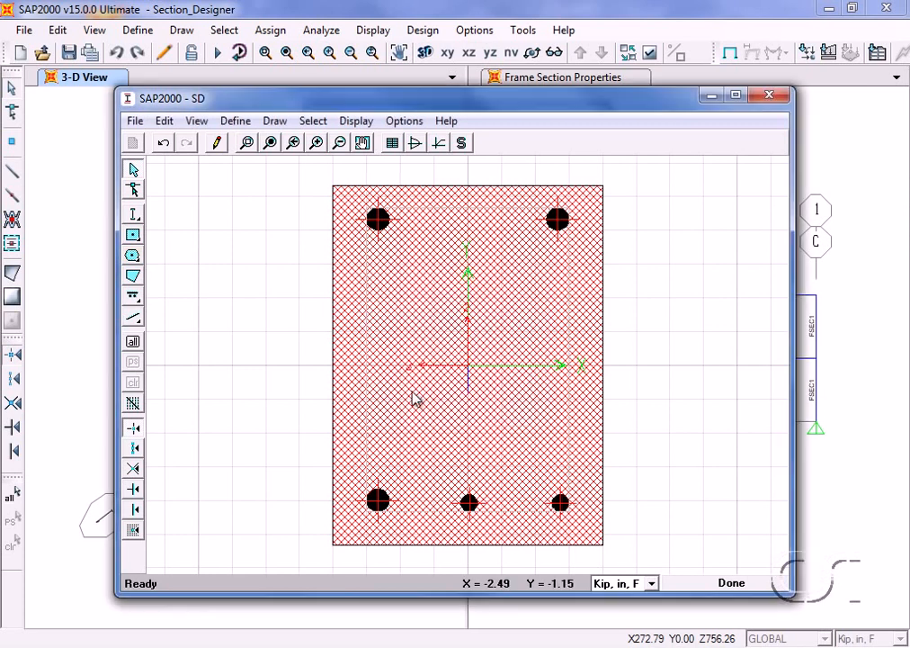
- Set the corner reinforcing bar at the rectangle's bottom-left corner to size #6, for that corner only
right_click(378, 502)
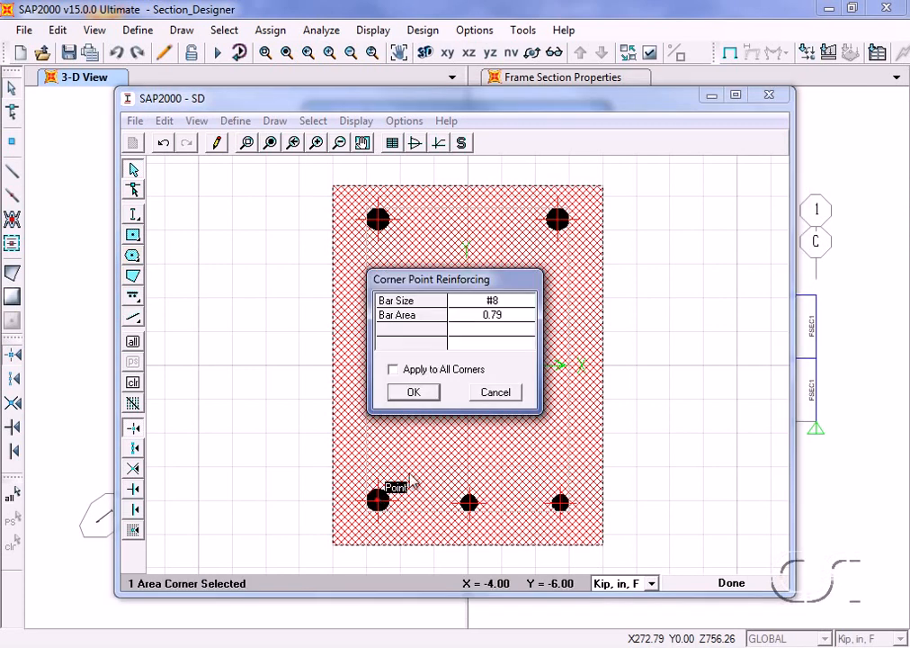
left_click(497, 303)
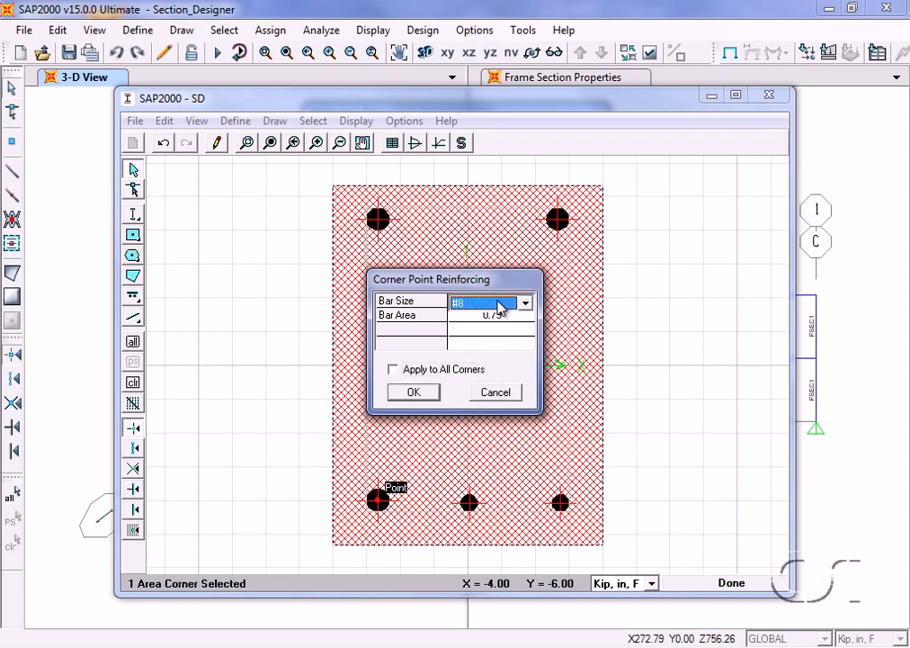
left_click(500, 304)
left_click(530, 323)
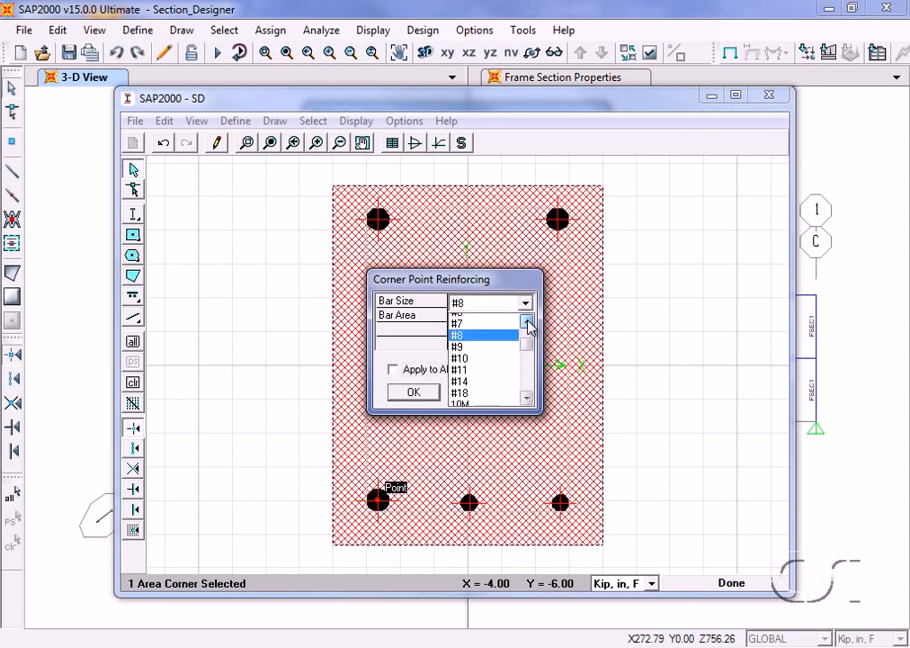
left_click(500, 322)
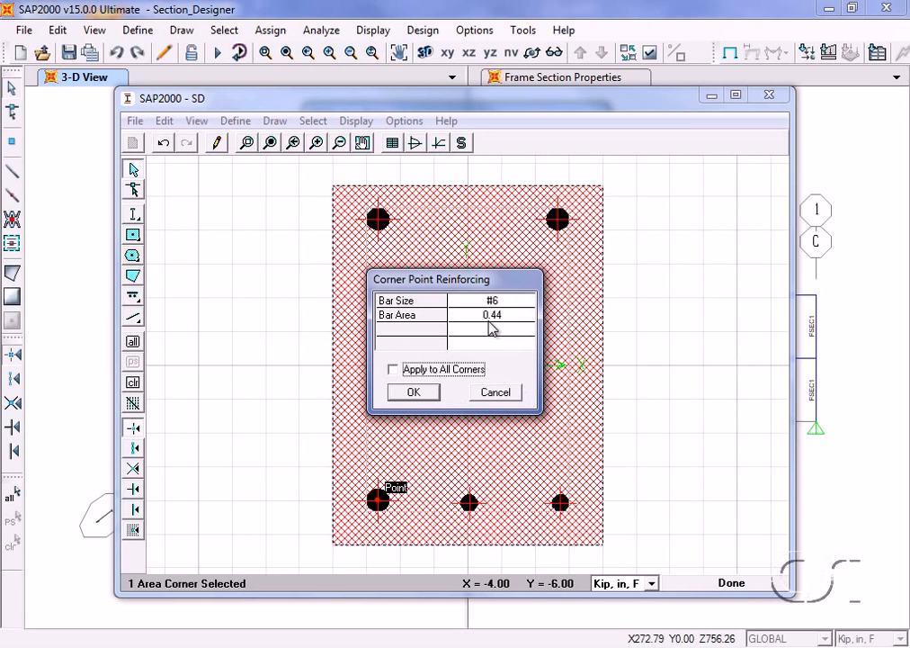
left_click(413, 396)
left_click(414, 394)
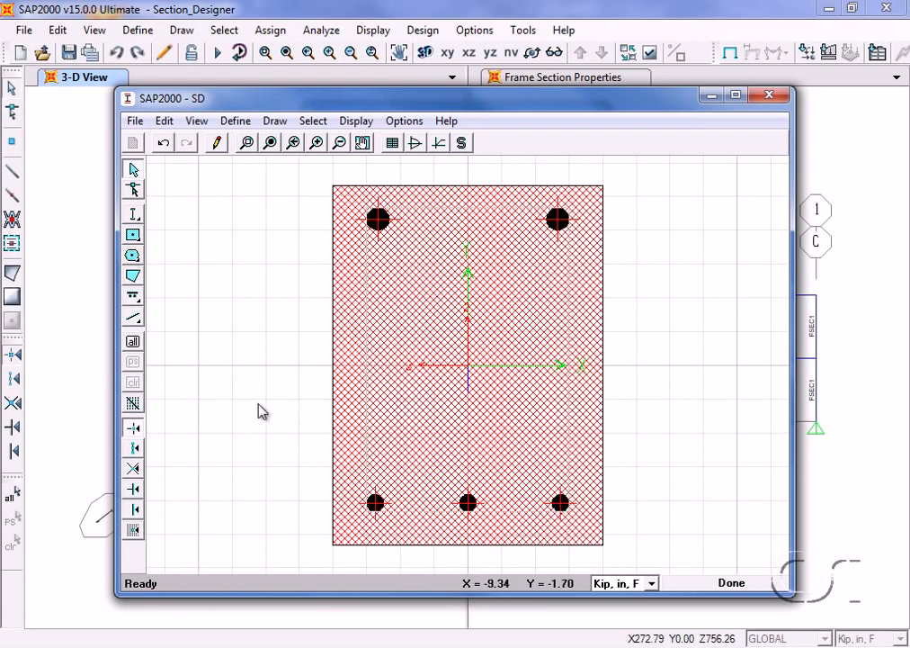
- Draw a line bar about 10.3 in long across the rectangle, above the bottom row of bars, at Y about -3 in
left_click(136, 302)
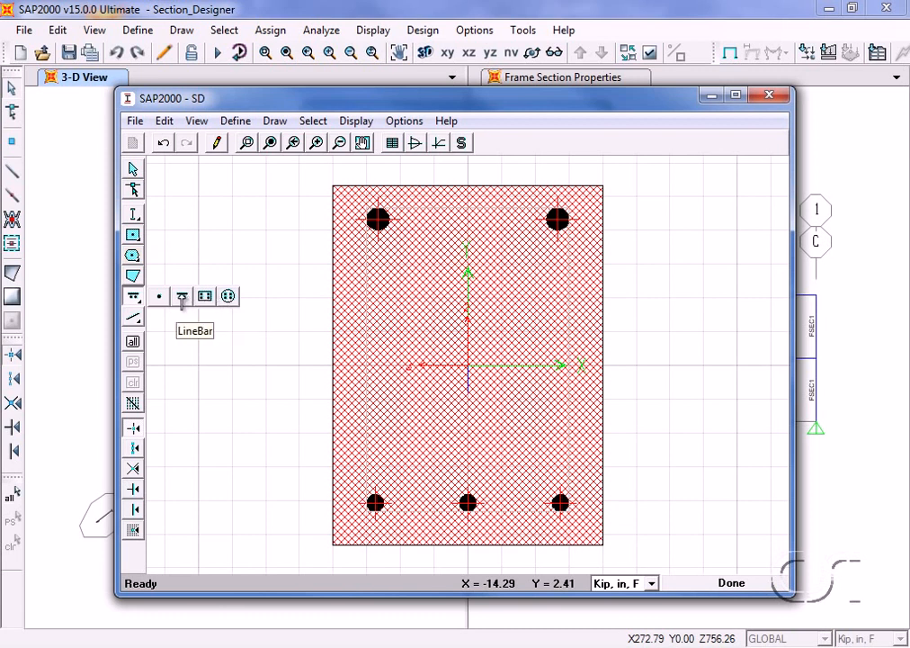
left_click(182, 300)
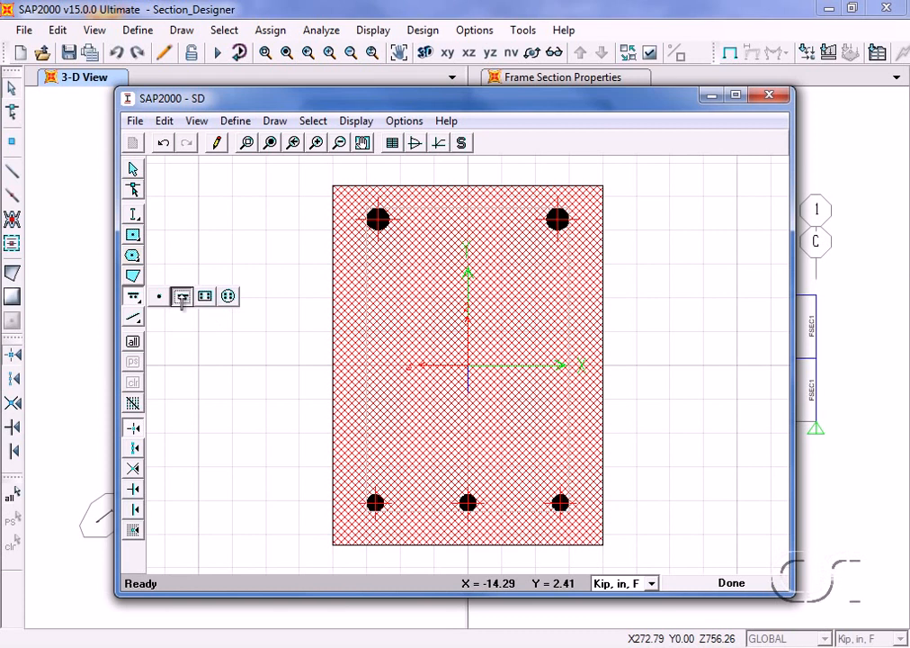
left_click(358, 441)
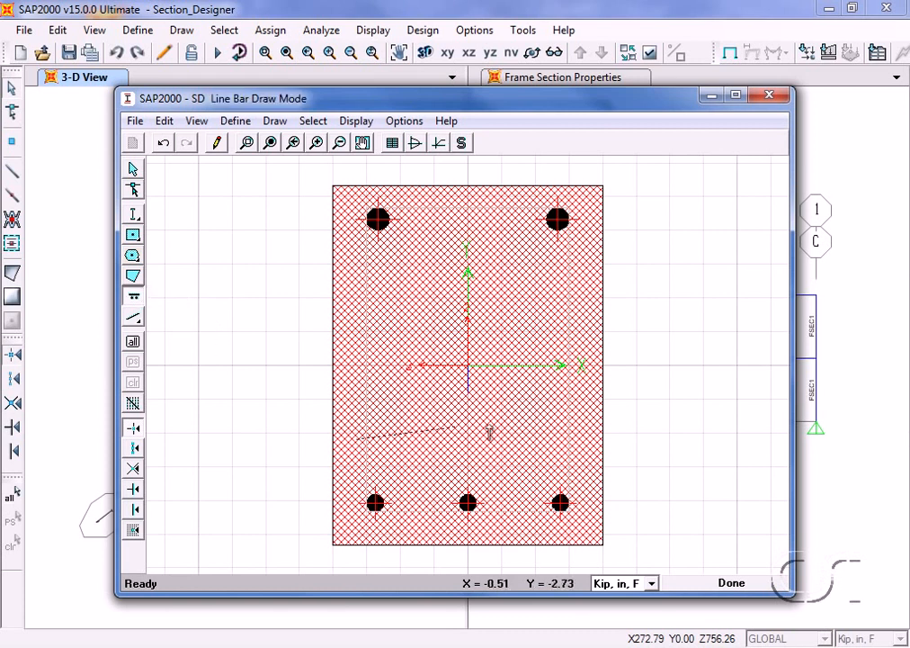
left_click(588, 439)
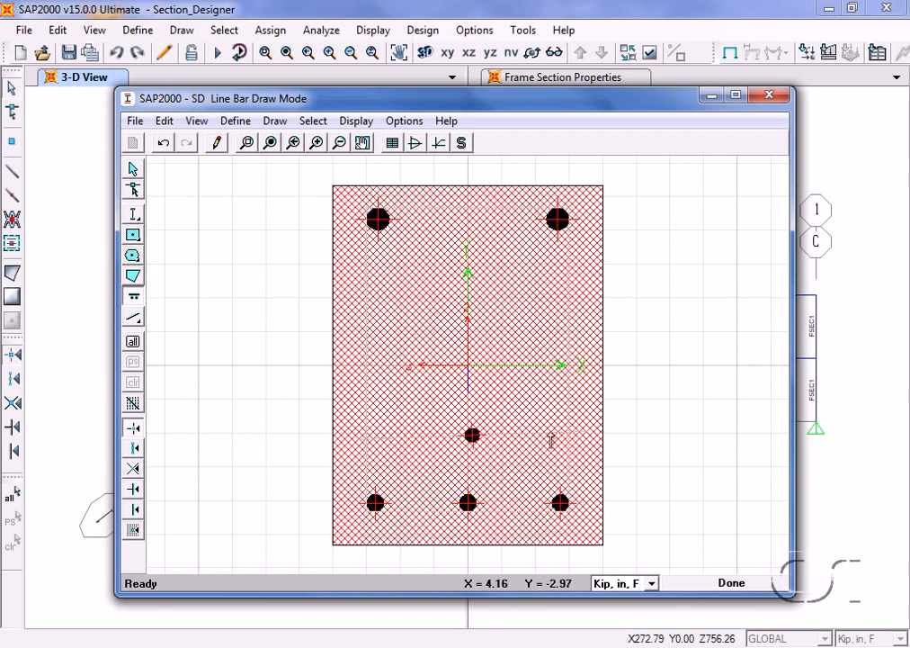
key("Escape")
- Set the start point of the new line bar to X1 -4.125 and Y1 -4.625 in its shape properties
right_click(472, 434)
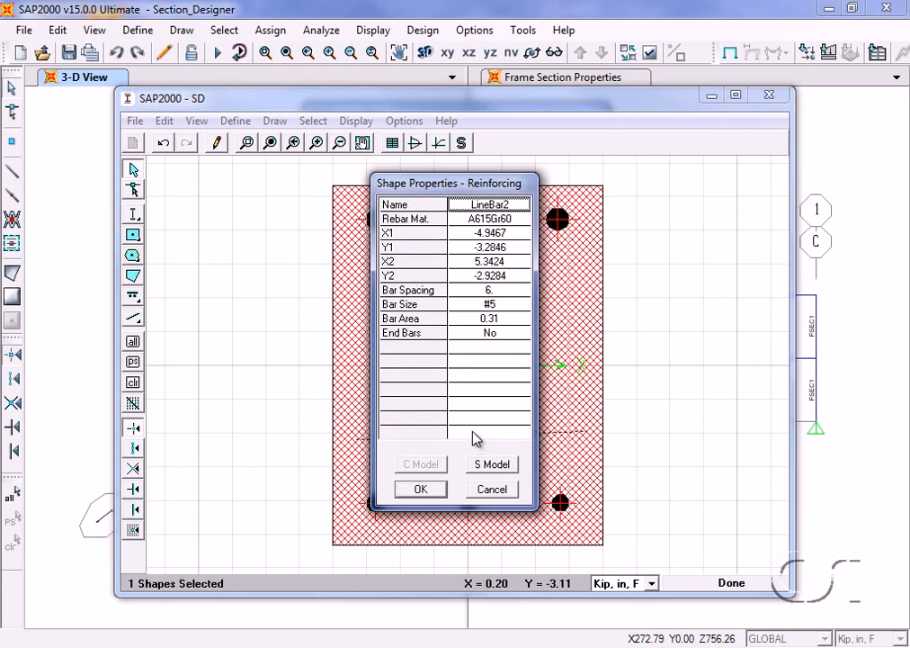
left_click_drag(472, 189, 713, 180)
left_click(725, 224)
type("-4.12")
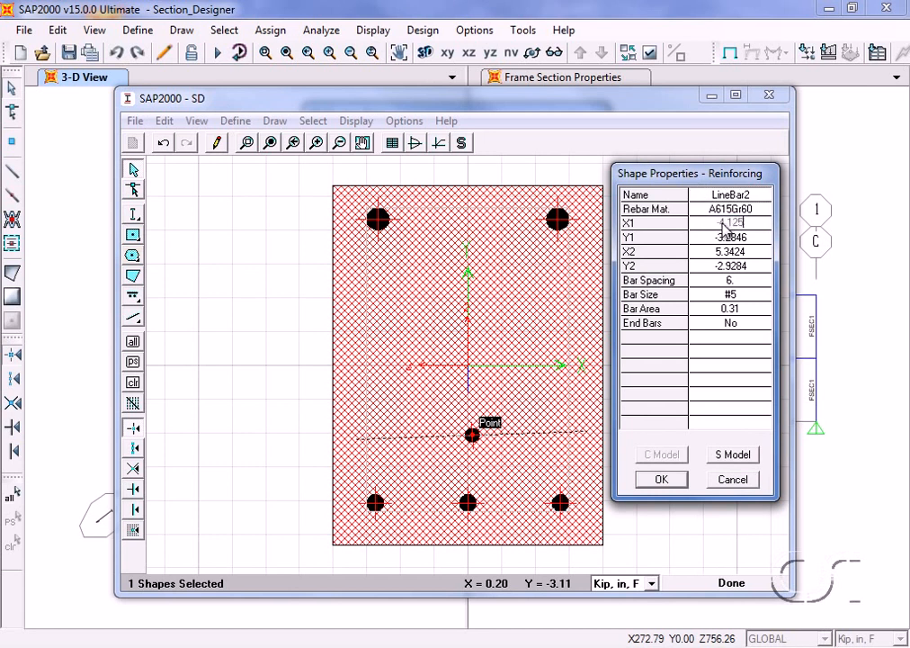
type("5")
left_click(733, 238)
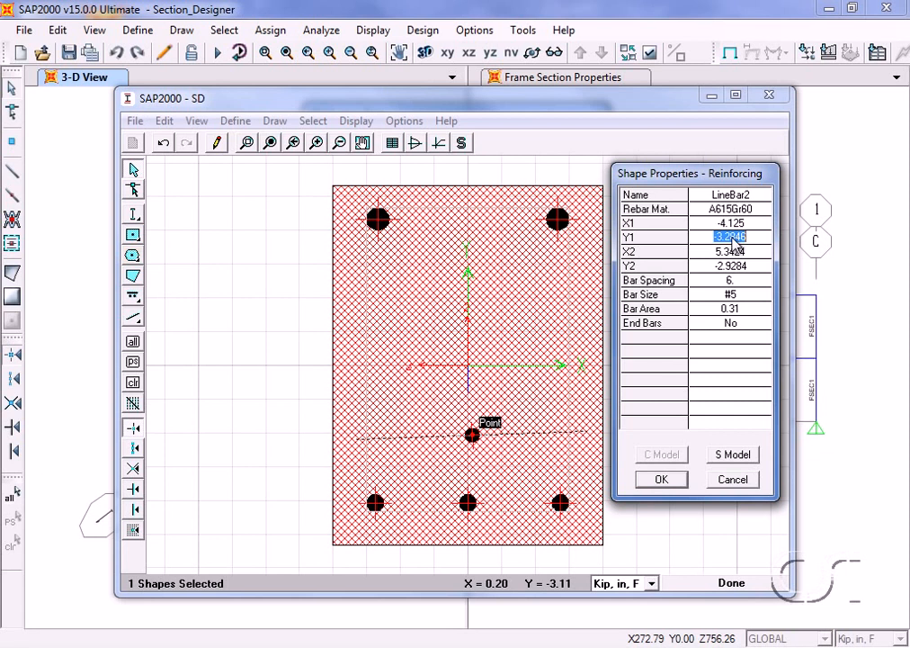
type("-4.625")
- Set the end point of the line bar to X2 4.125 and Y2 -4.625
left_click(743, 252)
type("-4.125")
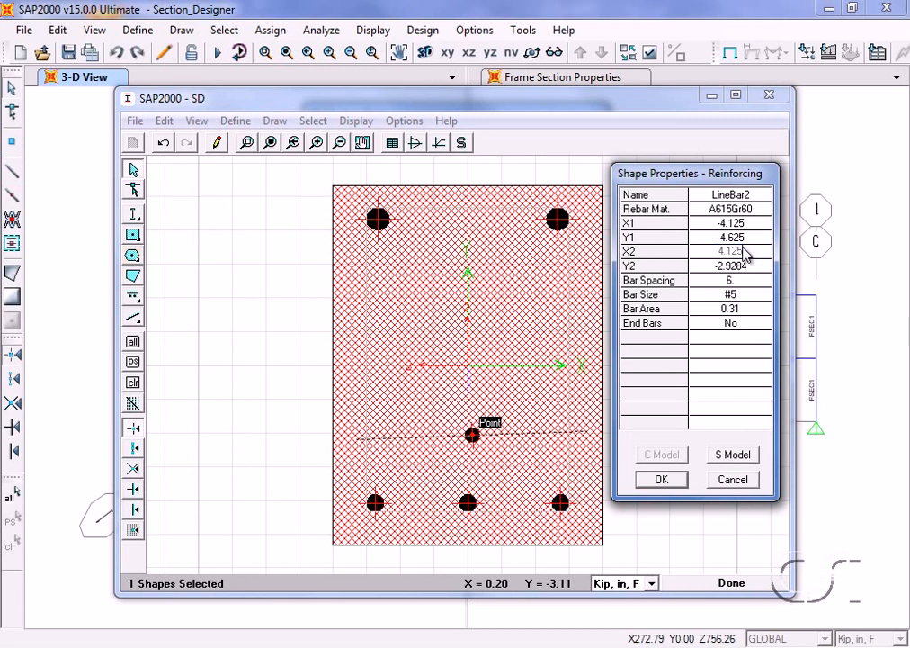
left_click(739, 266)
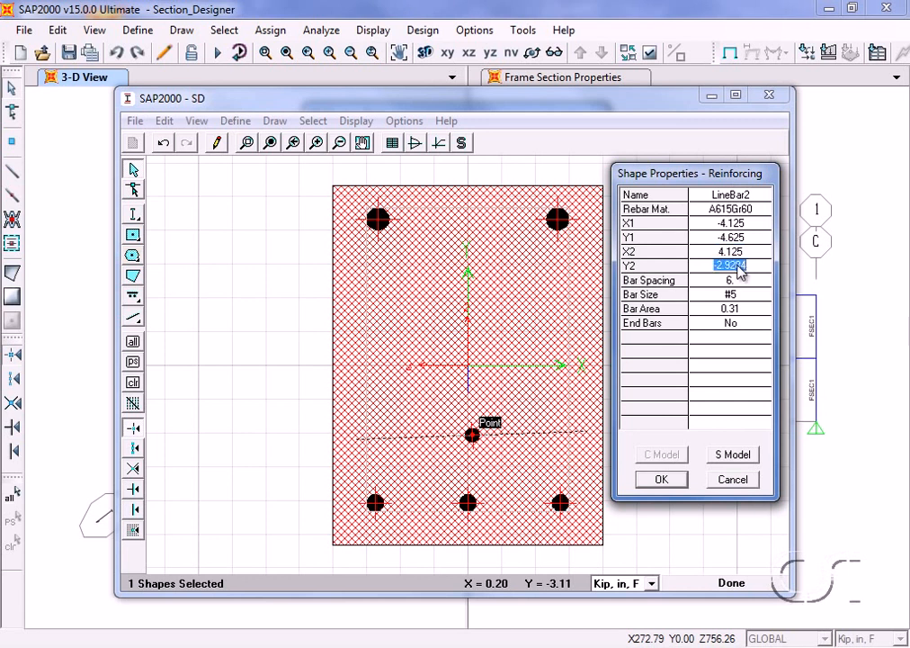
type("-4.625")
- Give the line bar #6 bars at 4.2 in spacing with end bars included, and apply the shape properties
left_click(731, 280)
type("4.2")
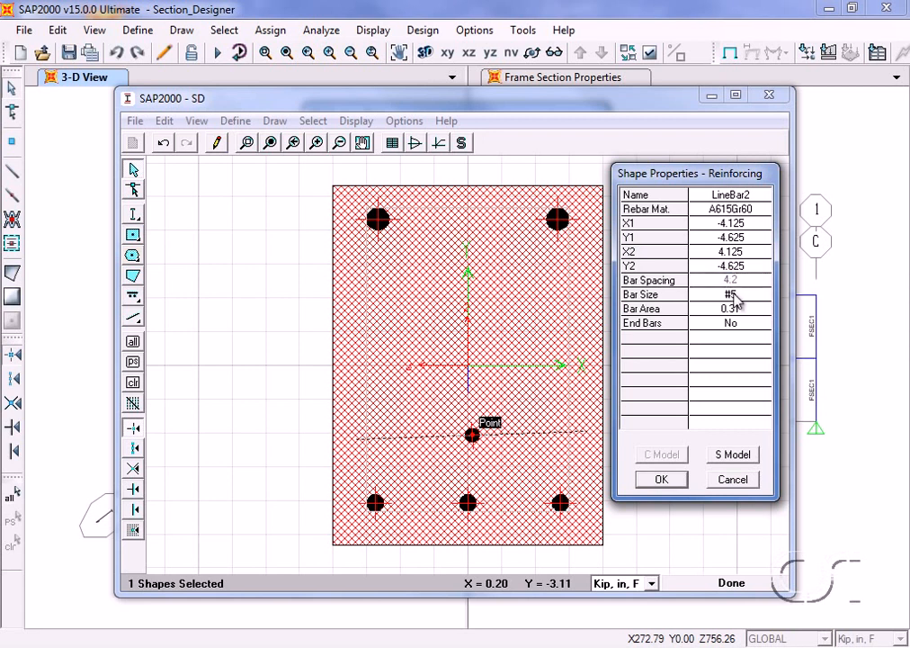
left_click(735, 295)
left_click(762, 298)
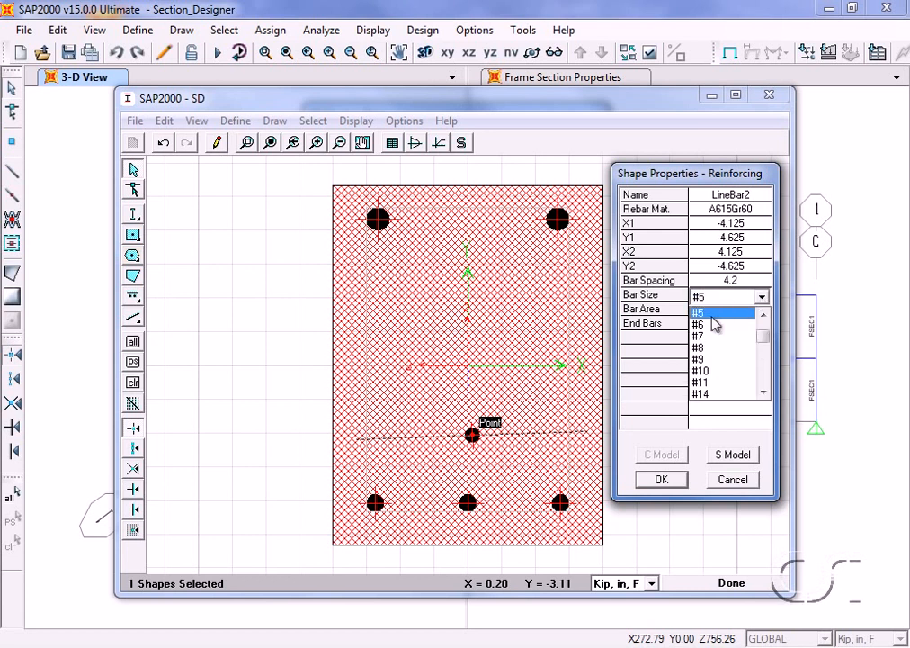
left_click(745, 324)
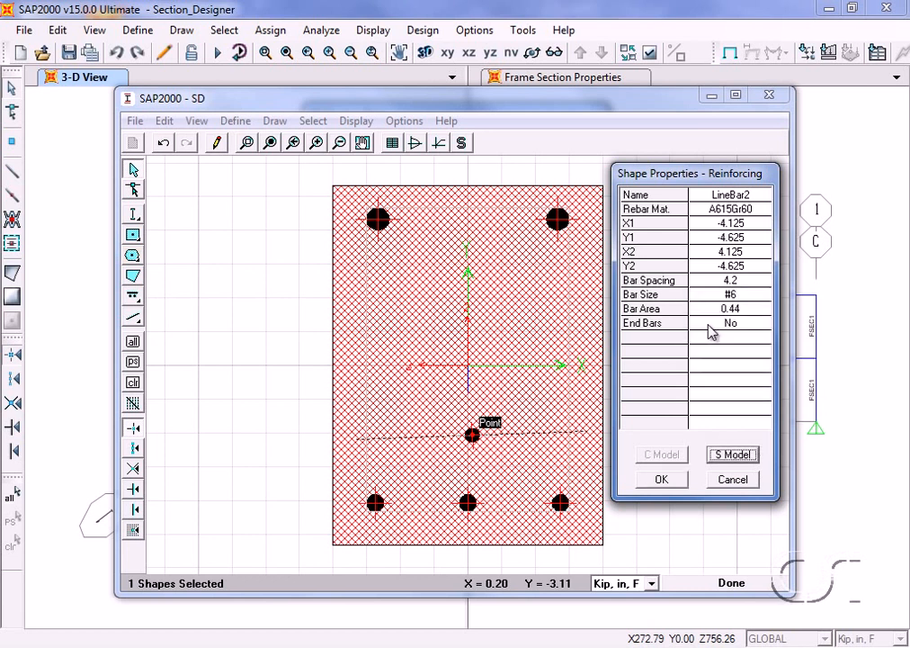
left_click(712, 326)
left_click(709, 328)
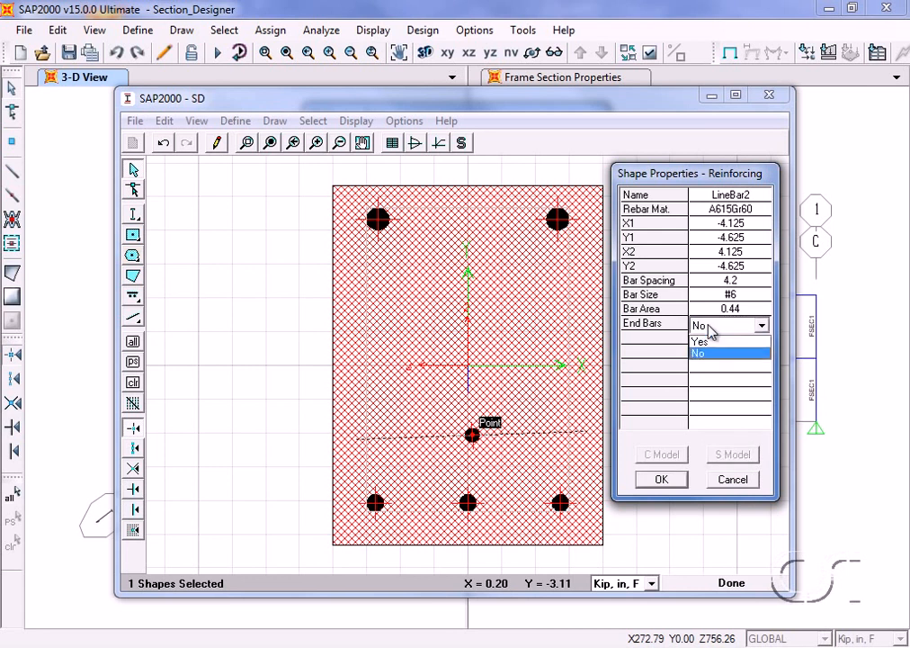
left_click(720, 341)
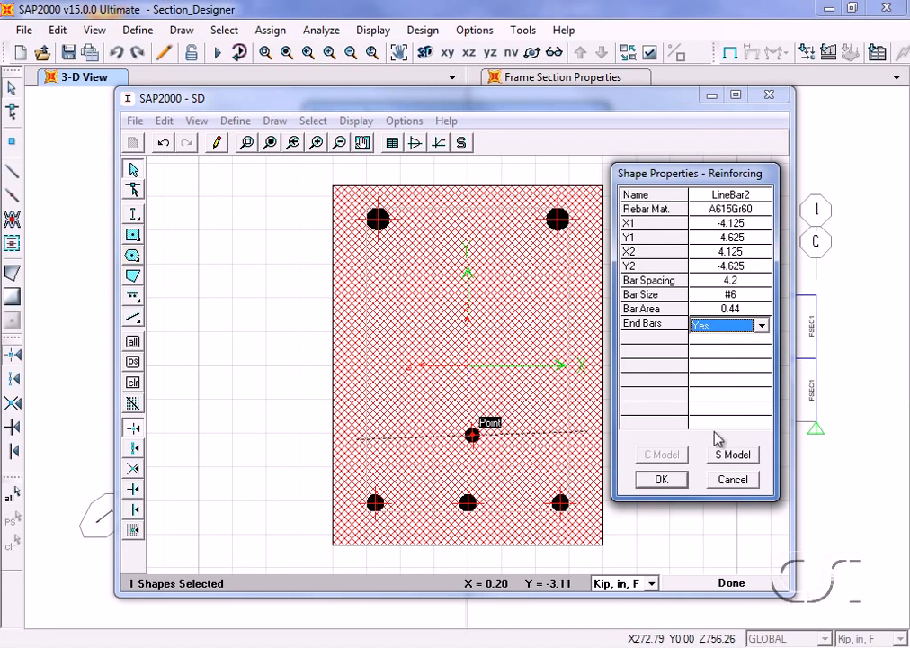
left_click(665, 480)
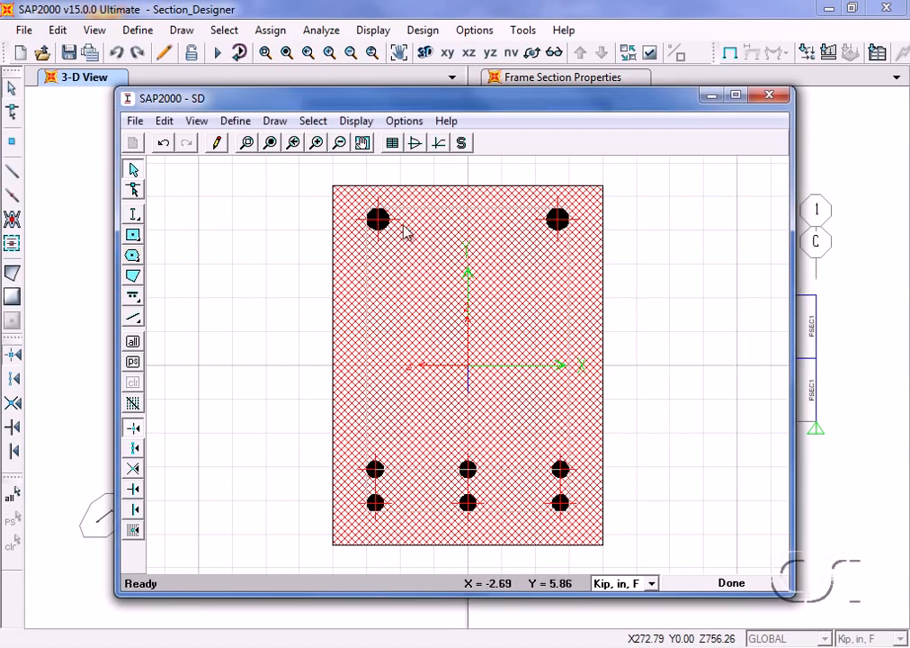
- Review the calculated section properties of the reinforced rectangle and close the property list
left_click(356, 120)
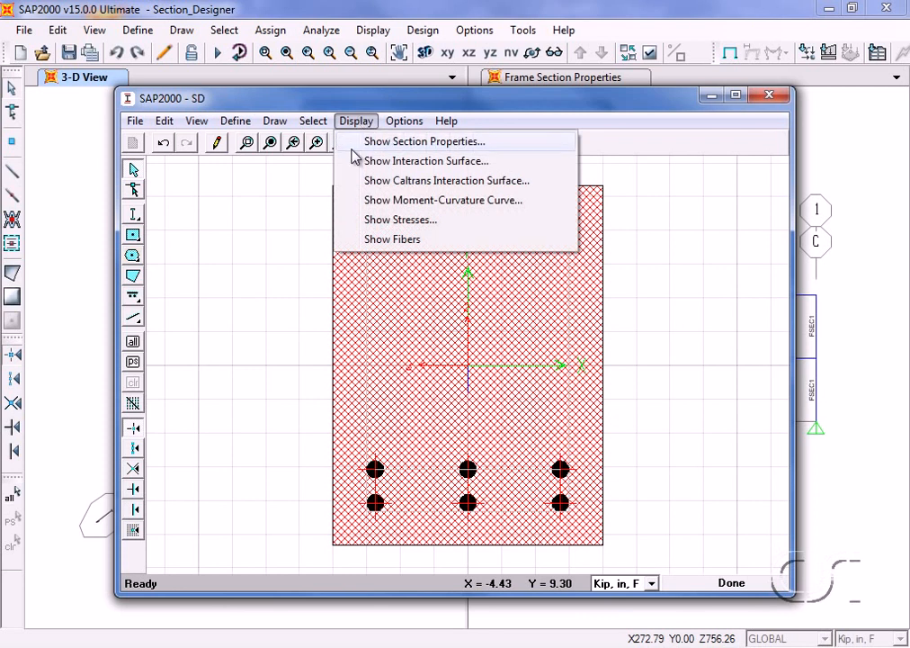
left_click(455, 149)
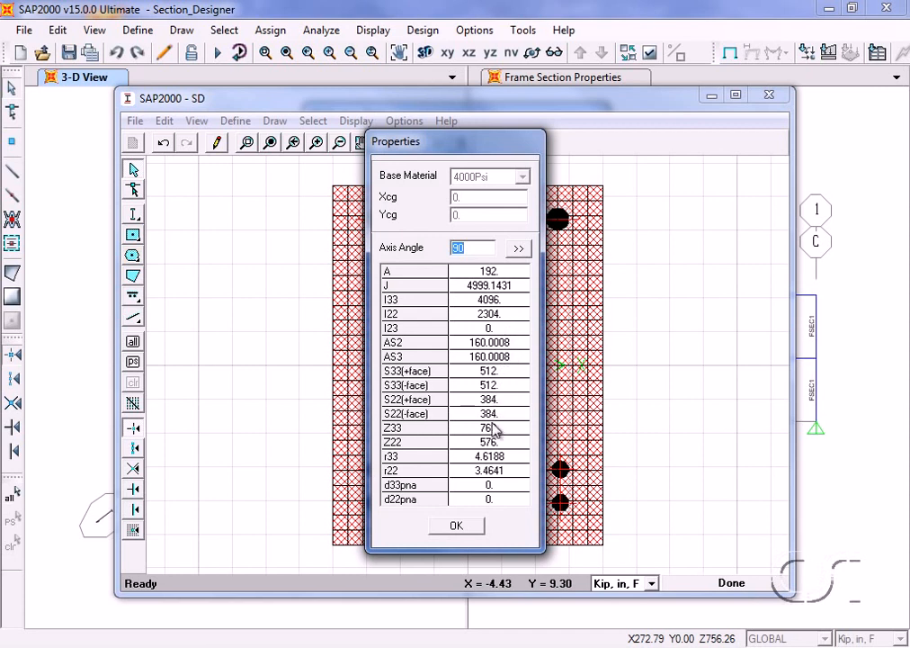
left_click(461, 529)
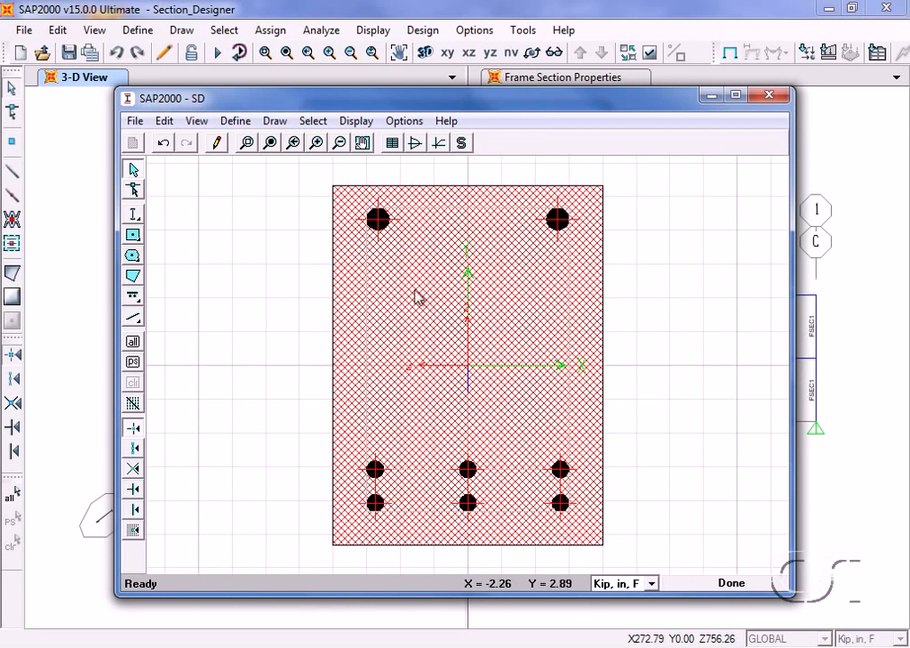
- Examine the section's interaction surface with the 3D plan angle at 35, stepping through the curves to curve 6
left_click(357, 123)
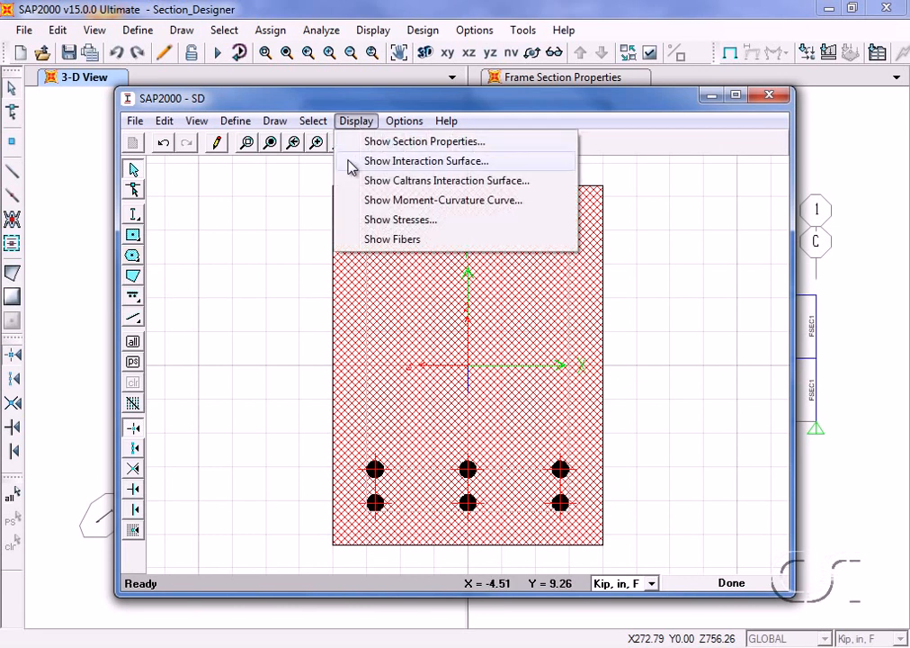
left_click(476, 168)
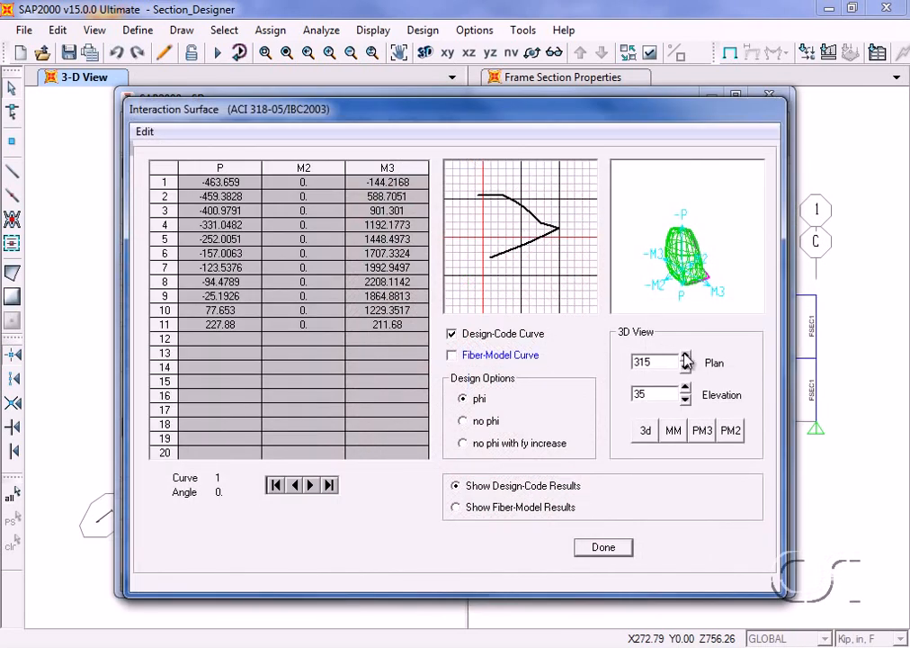
left_click_drag(685, 357, 686, 357)
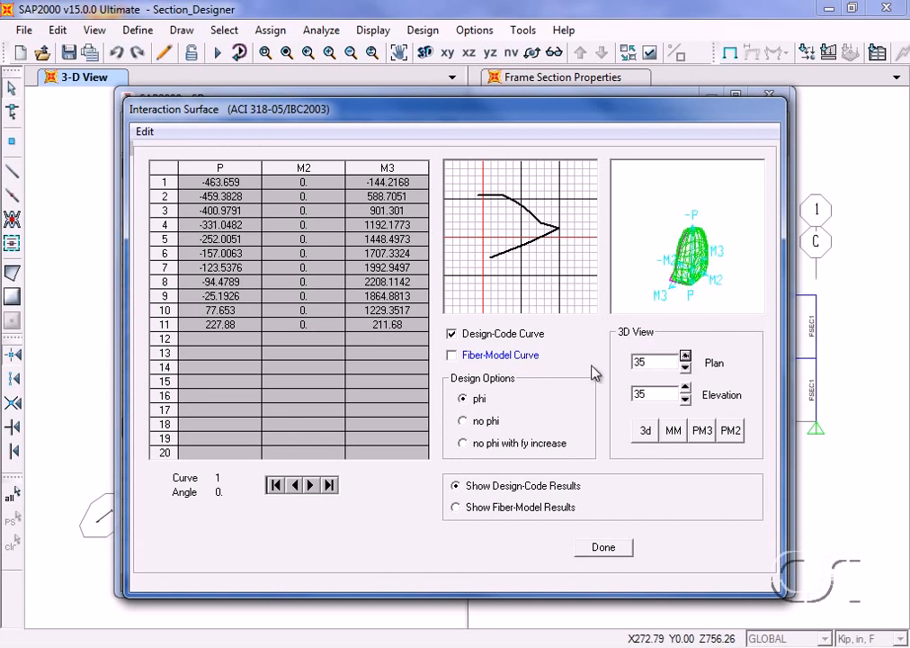
left_click(310, 486)
left_click(311, 486)
left_click(310, 486)
left_click(310, 486)
left_click(310, 485)
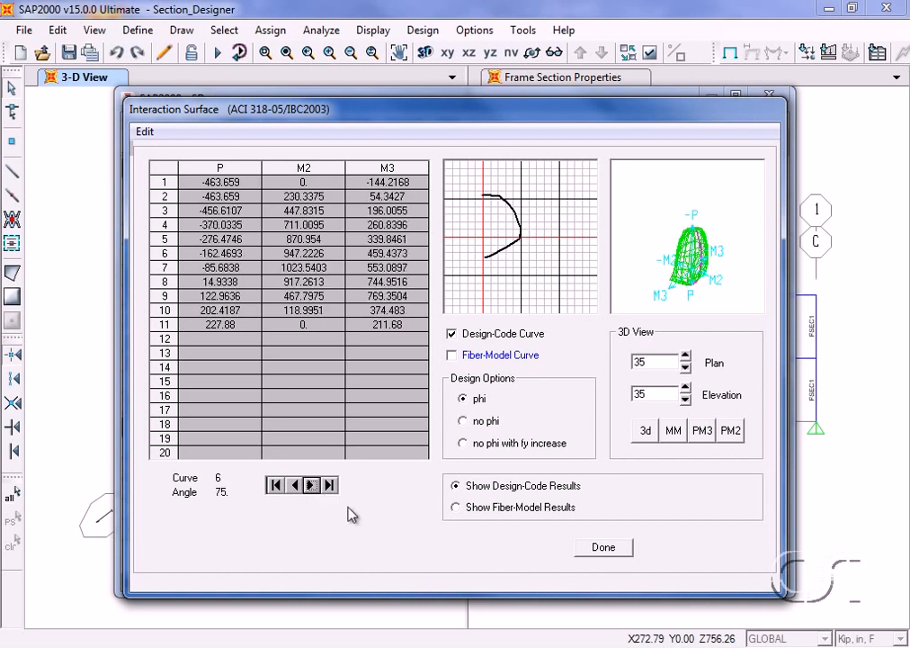
left_click(603, 547)
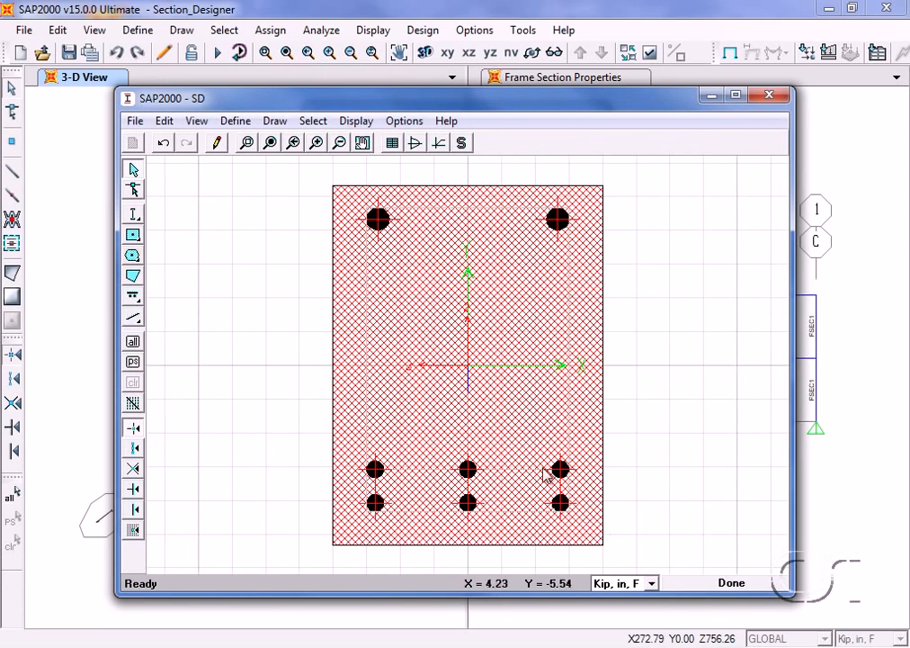
- Review the section's moment-curvature curve and strain diagram, and close the display
left_click(360, 121)
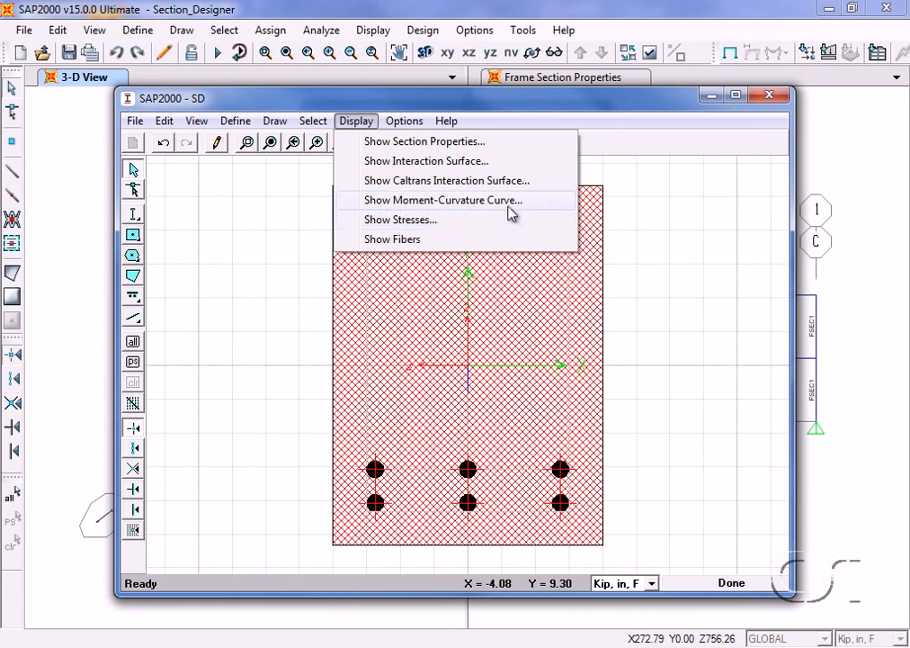
left_click(470, 203)
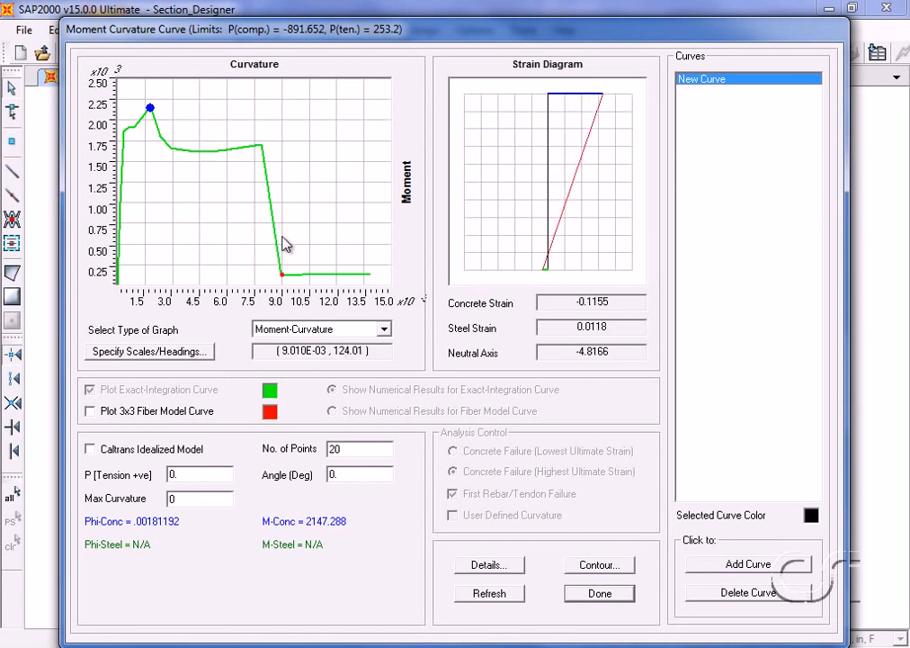
left_click(599, 595)
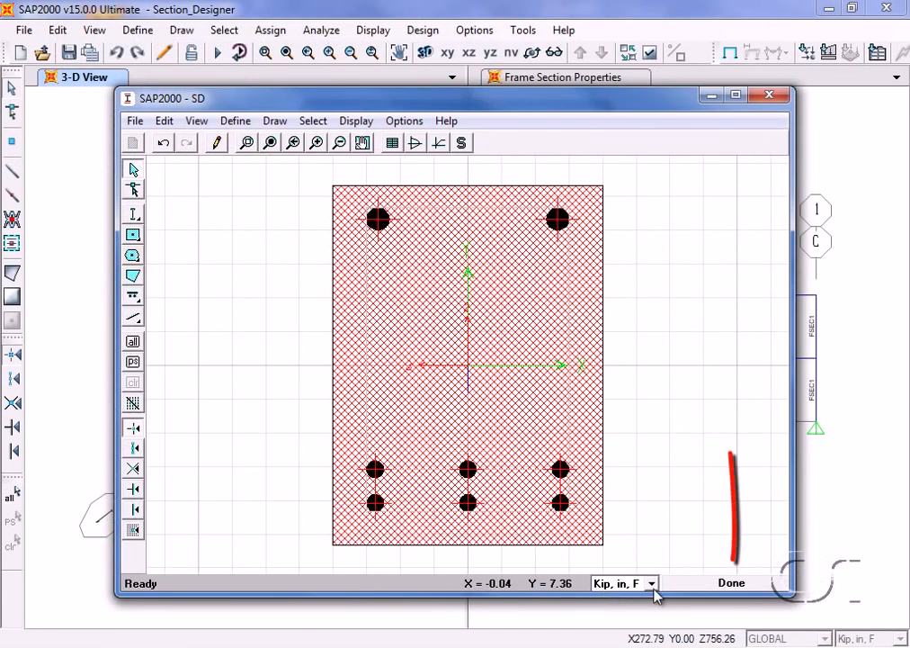
- Finish the drawing, accept section SD and the frame properties list with SD selected, and activate the X-Z elevation view
left_click(732, 583)
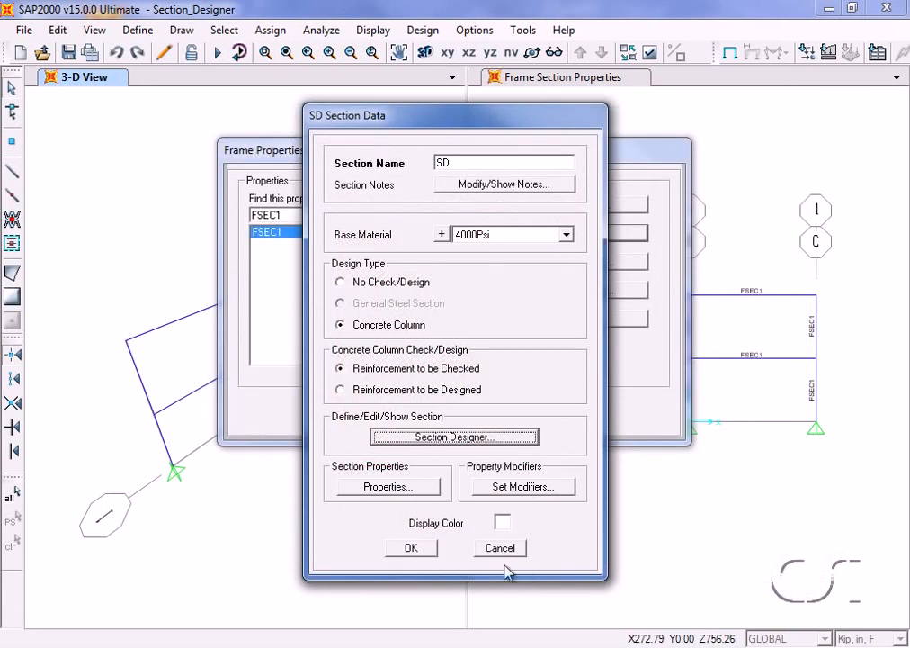
left_click(412, 547)
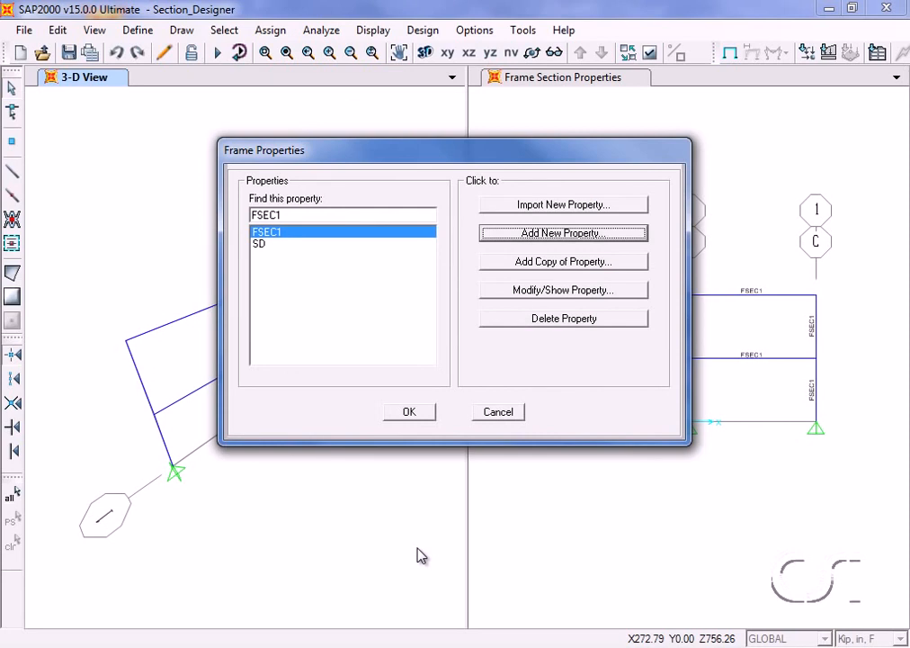
left_click(255, 243)
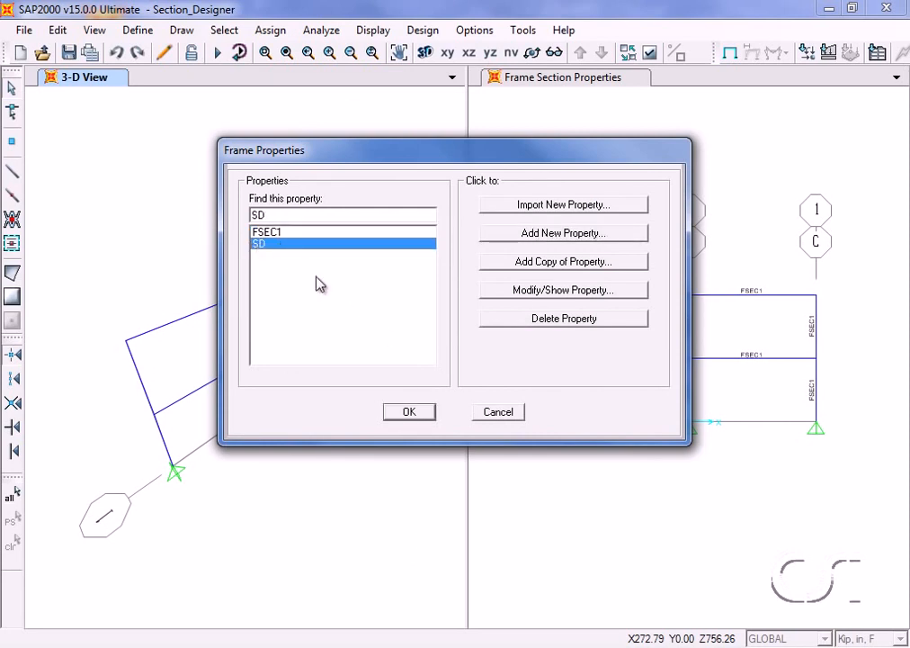
left_click(410, 413)
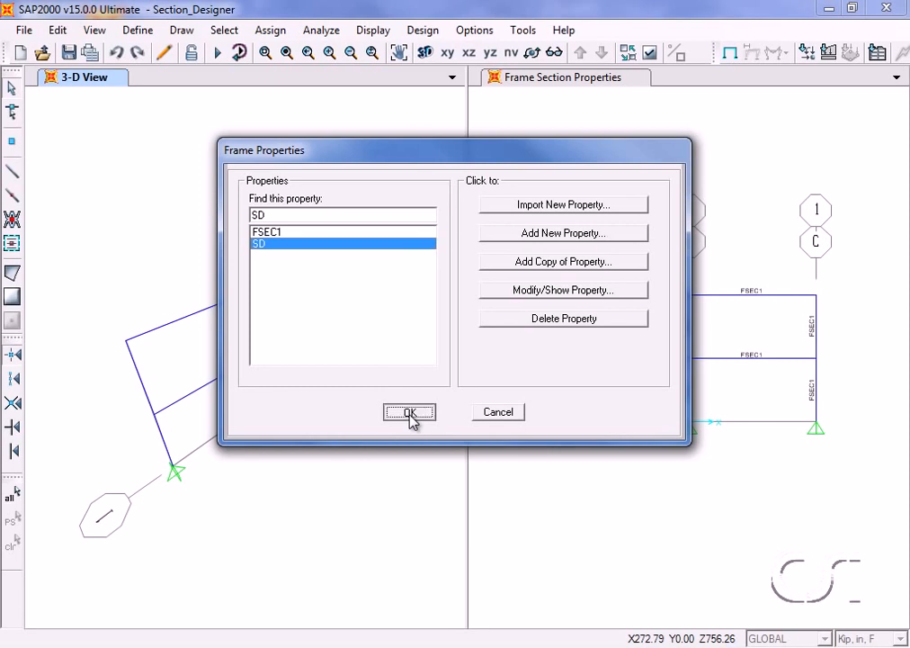
left_click(514, 301)
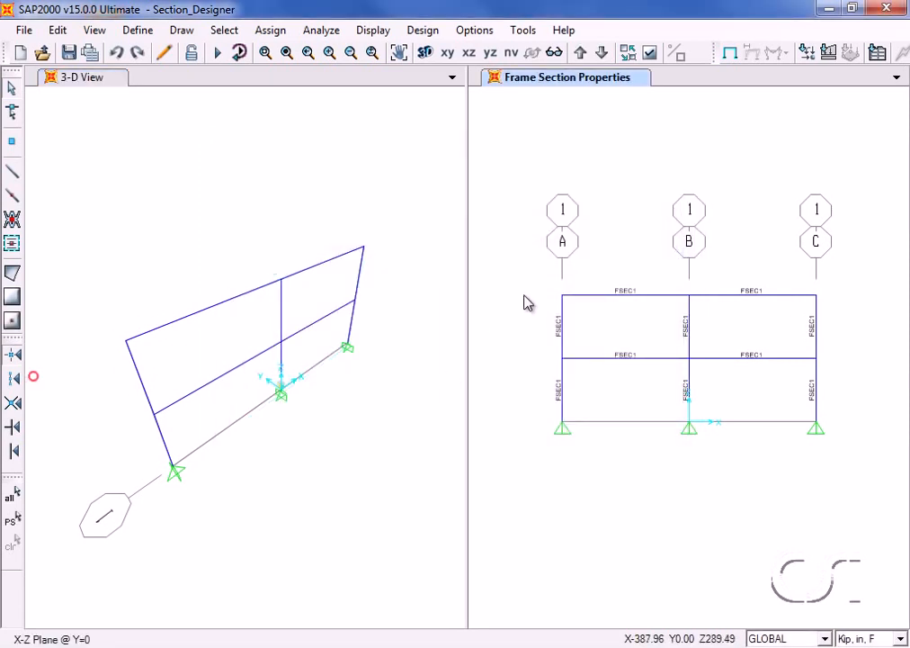
- Assign frame section SD to the four horizontal beams at both levels of the X-Z elevation
left_click_drag(653, 265, 598, 390)
left_click_drag(767, 264, 754, 379)
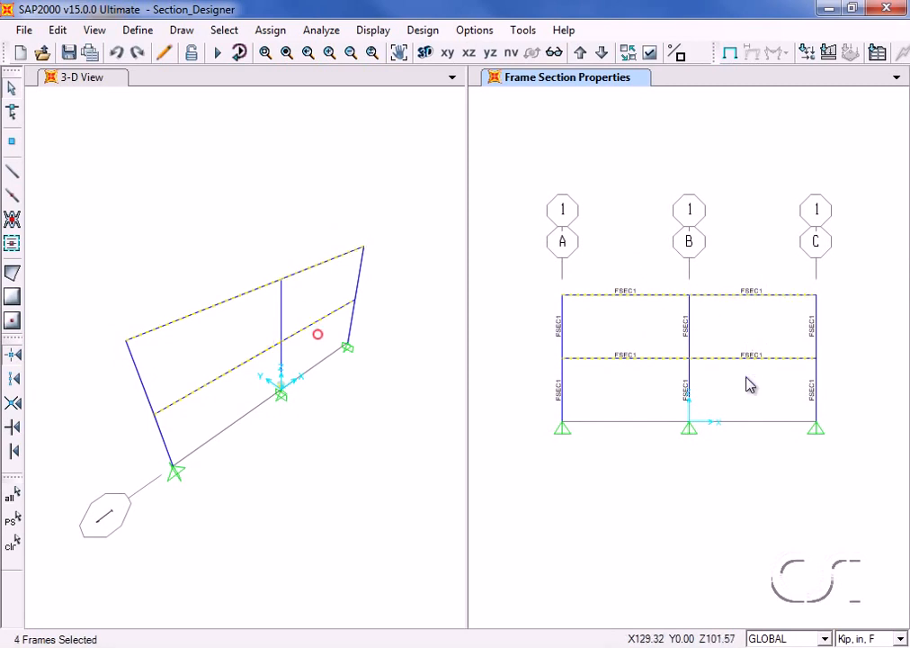
left_click(274, 31)
mouse_move(293, 81)
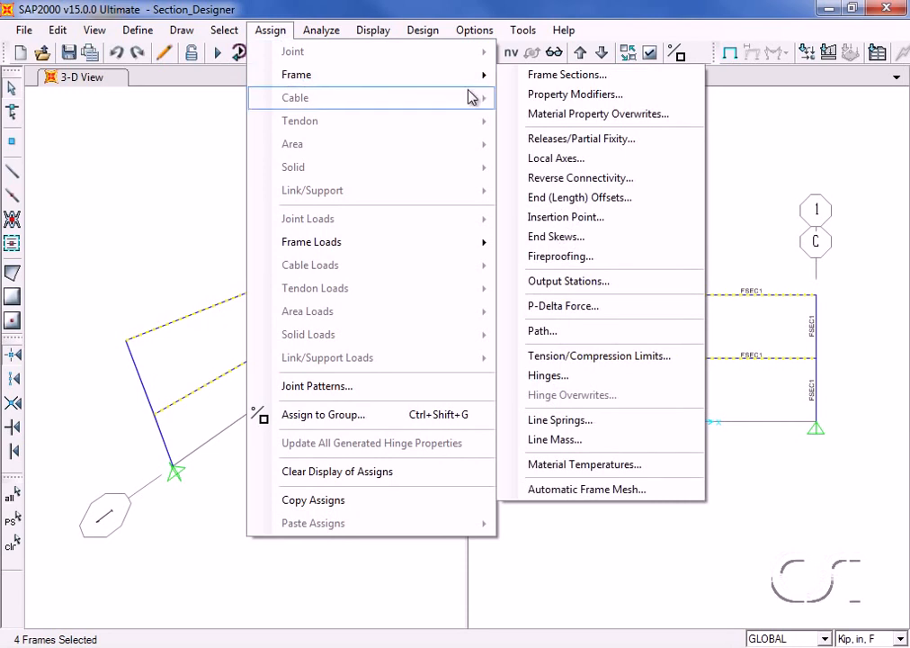
left_click(567, 79)
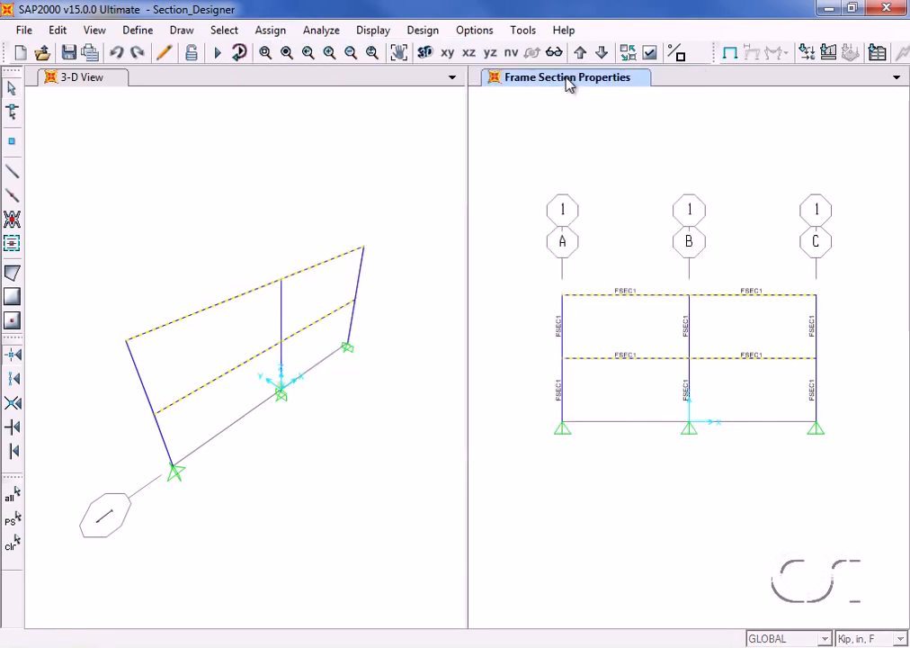
left_click(278, 245)
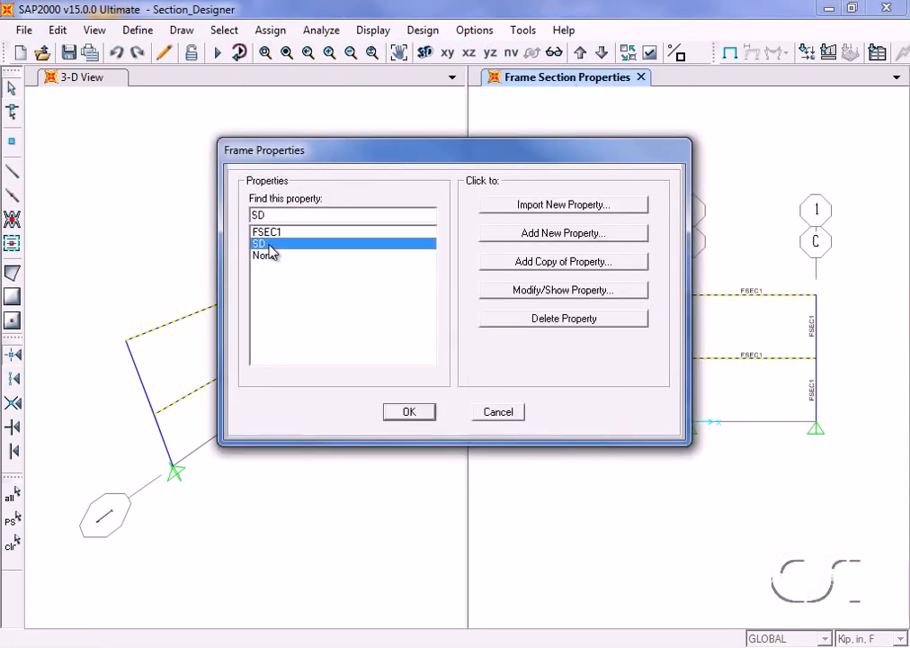
left_click(408, 413)
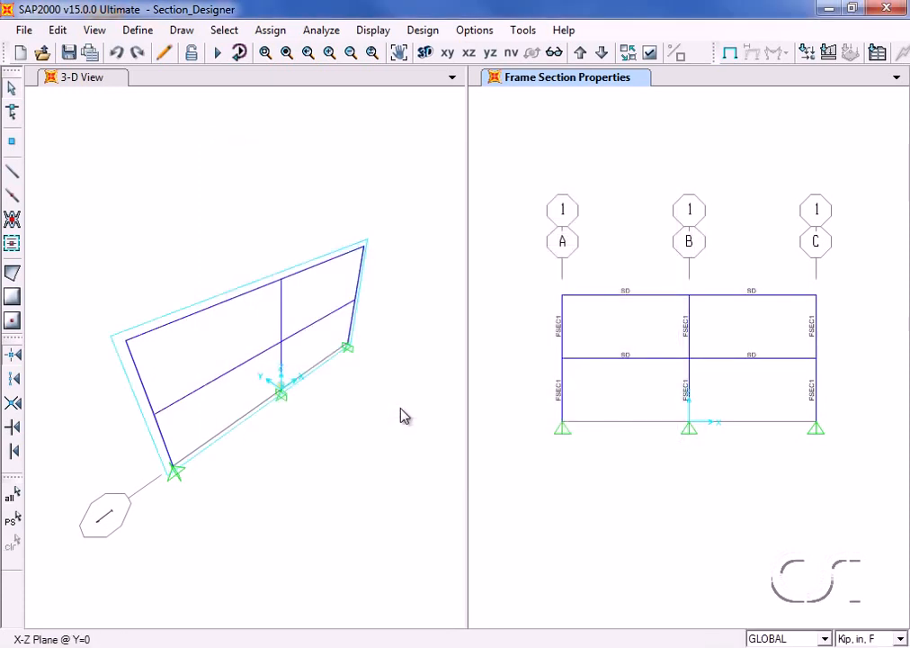
- Run the analysis for the DEAD linear static load case, leaving the MODAL case out of the run
left_click(219, 55)
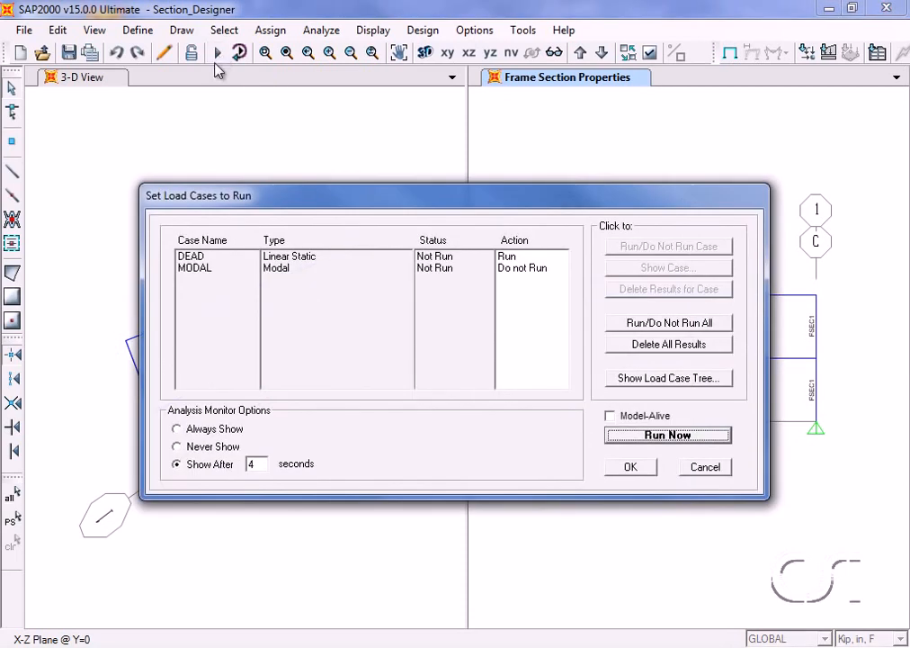
left_click(210, 258)
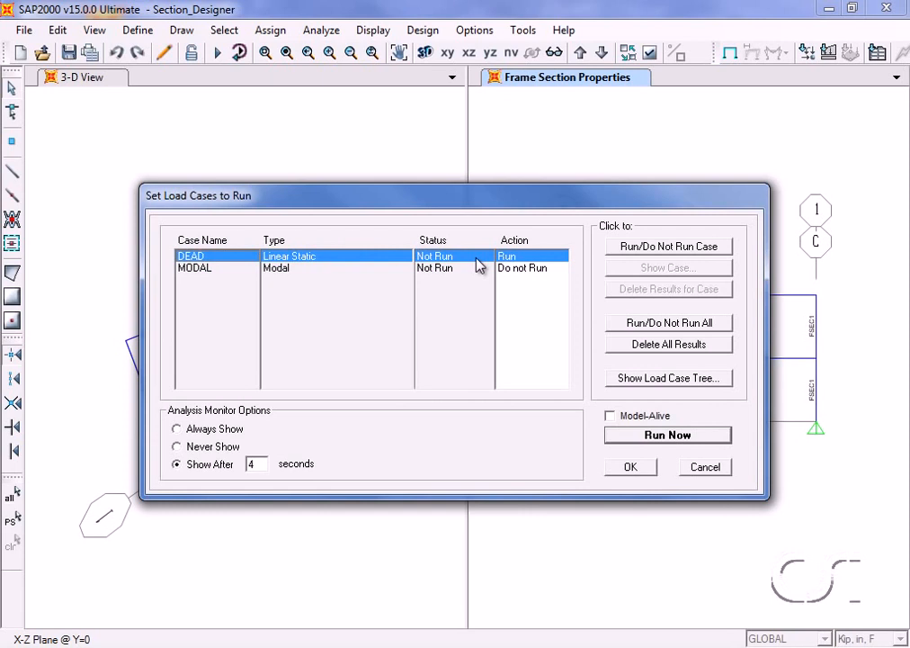
left_click(666, 435)
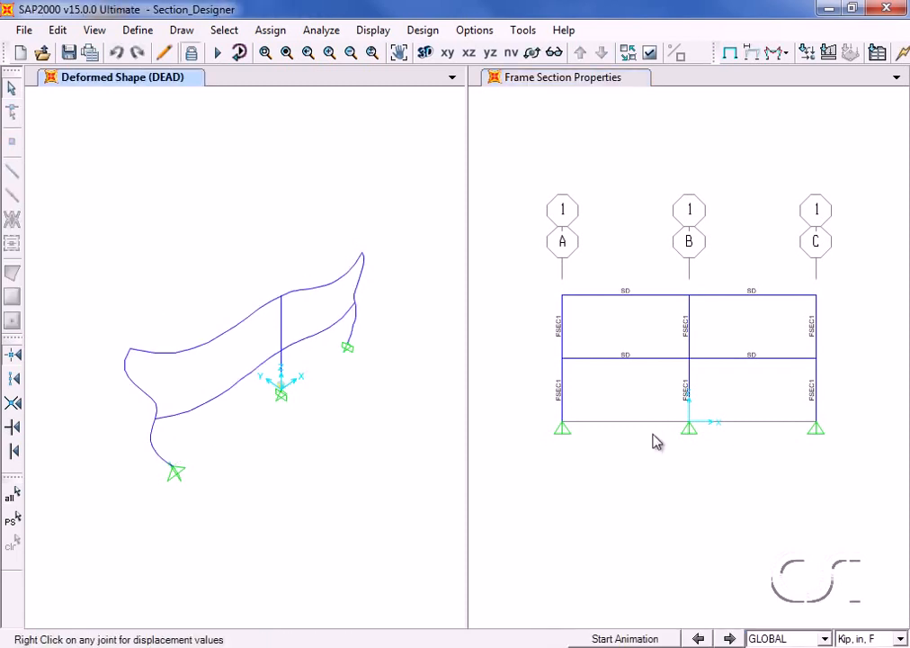
- Start the concrete frame design check of the structure with the results shown in the X-Z elevation
left_click(606, 230)
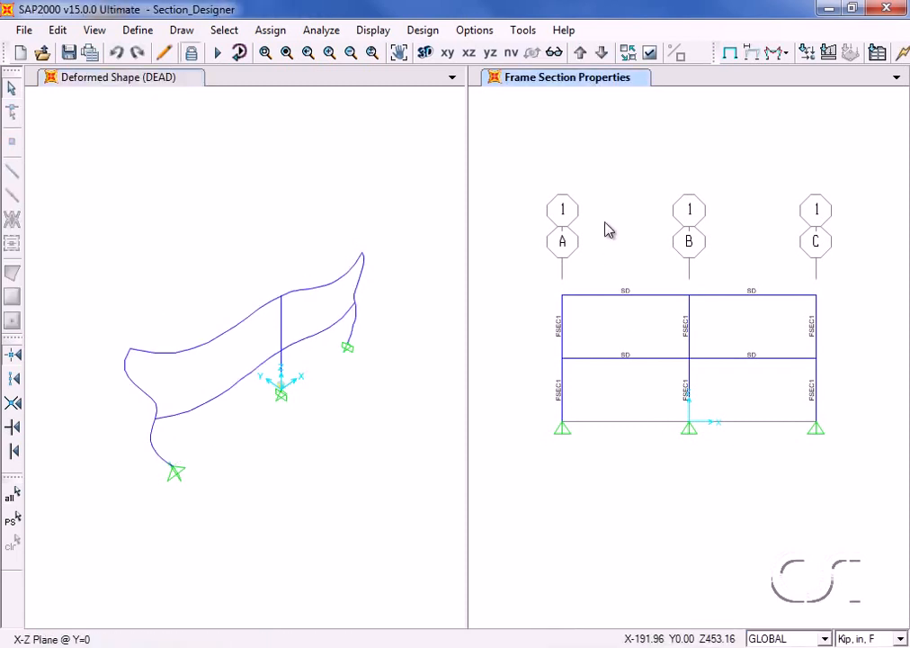
left_click(420, 31)
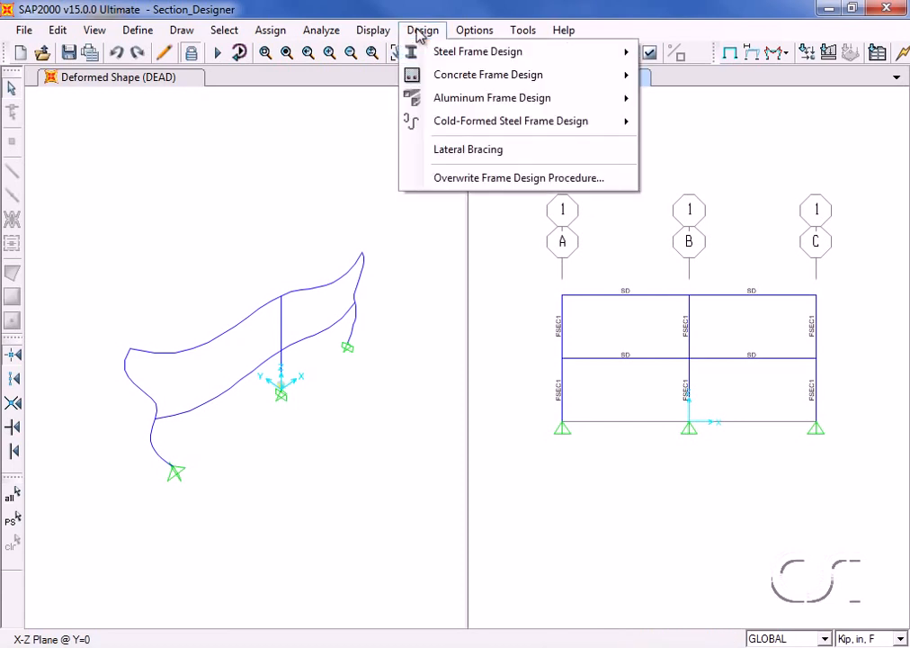
mouse_move(440, 80)
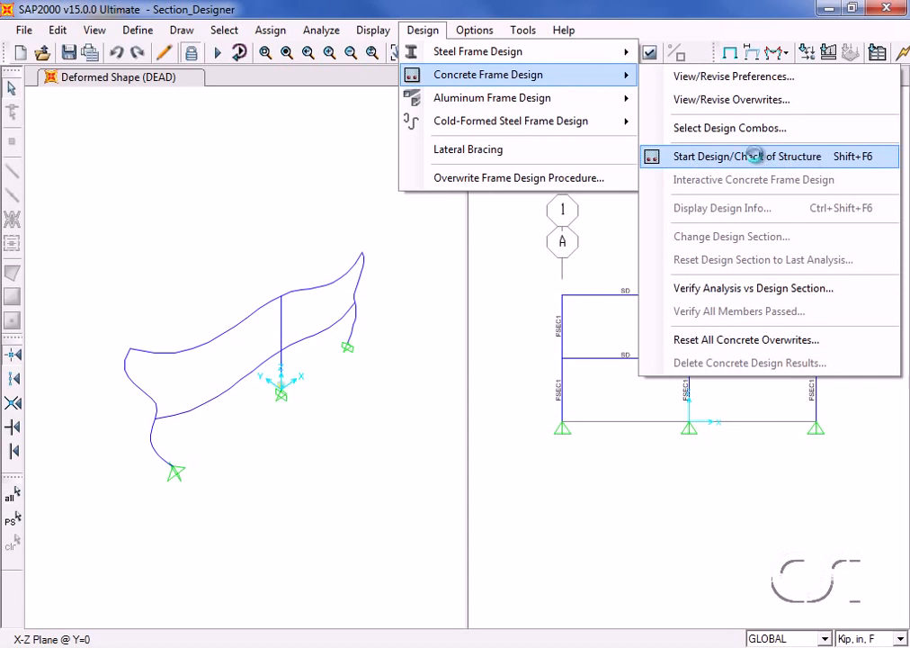
left_click(758, 160)
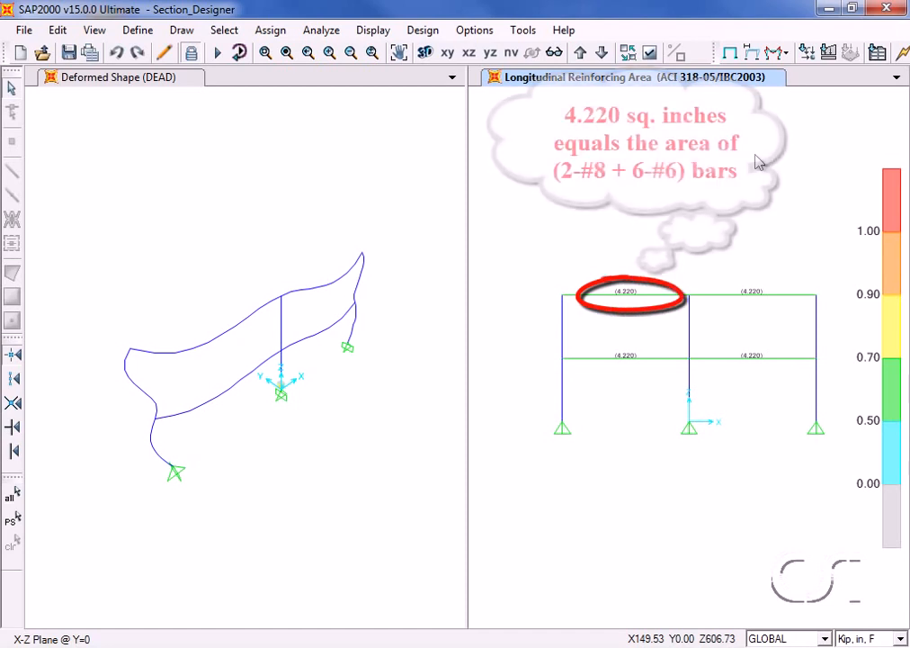
- Review the concrete design summary of the upper beam between grids A and B at station 288, and close it
right_click(650, 296)
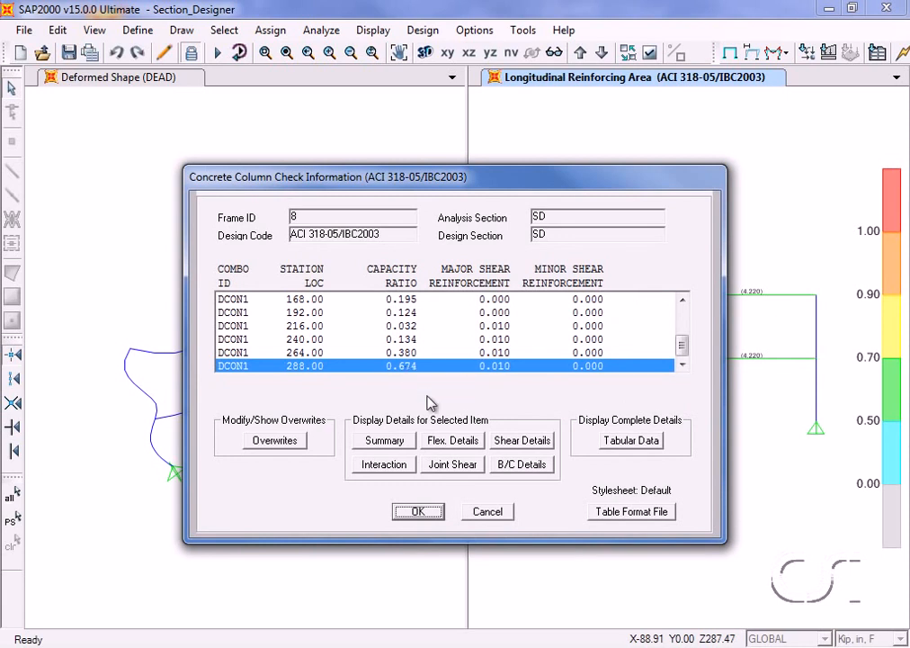
left_click(385, 441)
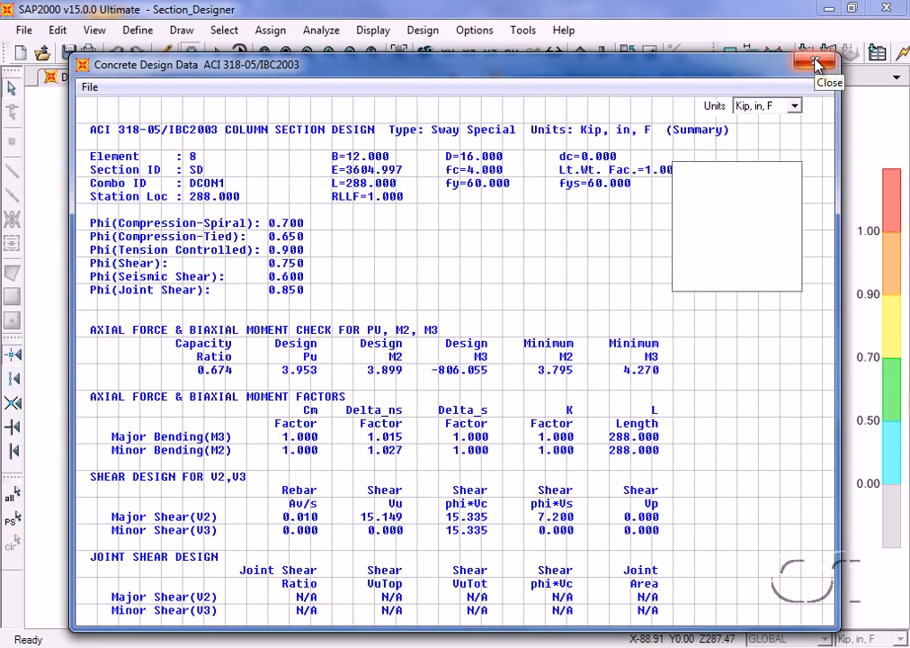
left_click(815, 60)
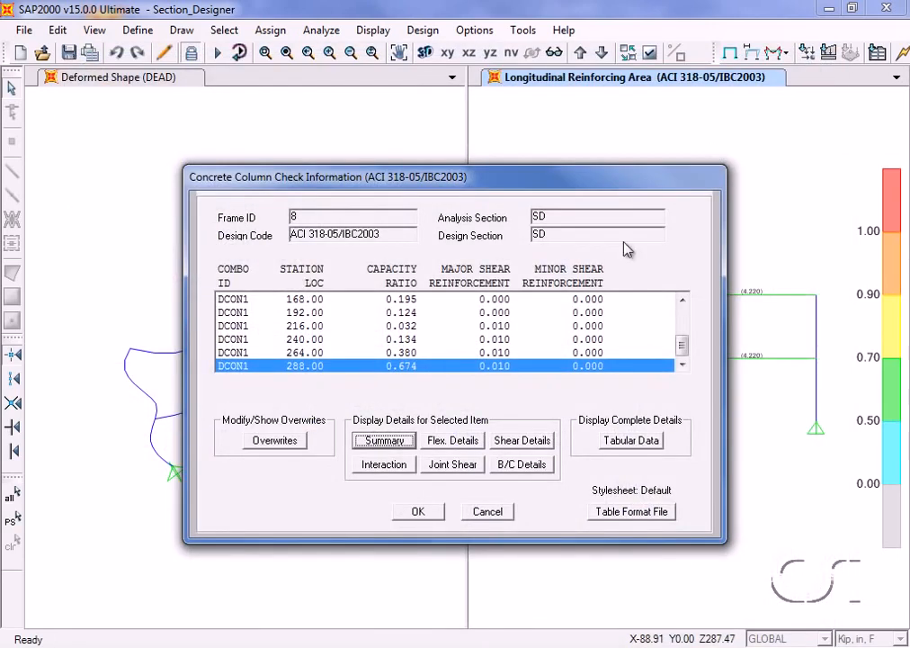
- Examine the same beam's complete design data table through the error and warning message columns, and close the table and check information
left_click(633, 440)
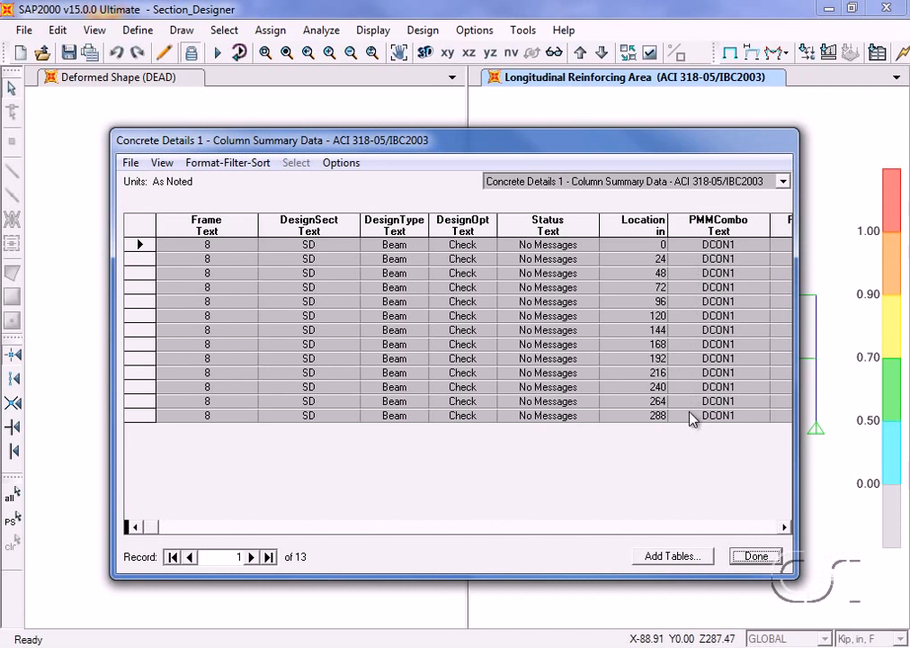
left_click(787, 528)
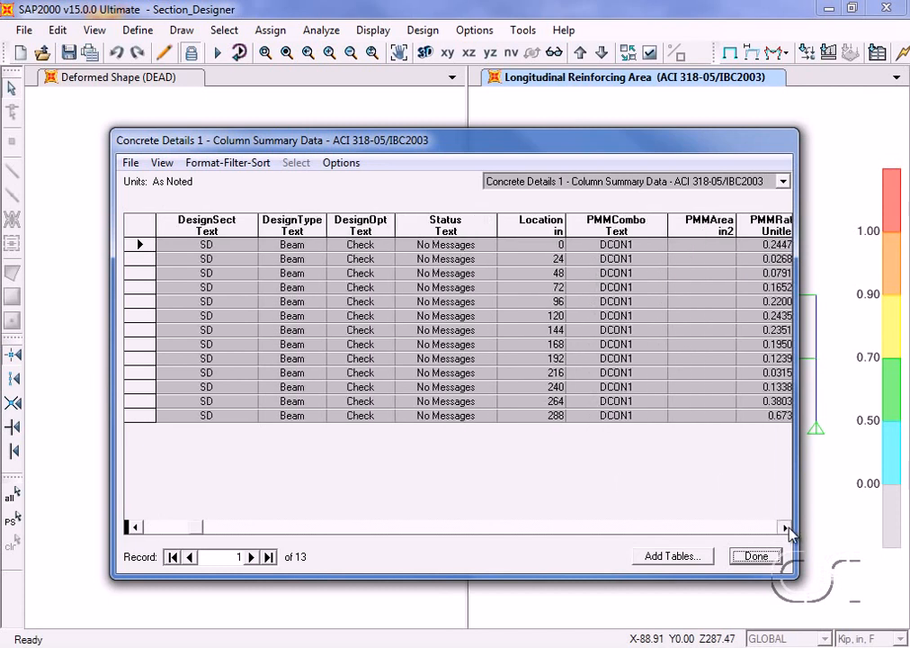
left_click(786, 527)
left_click(786, 527)
left_click(786, 527)
left_click(786, 527)
left_click(786, 527)
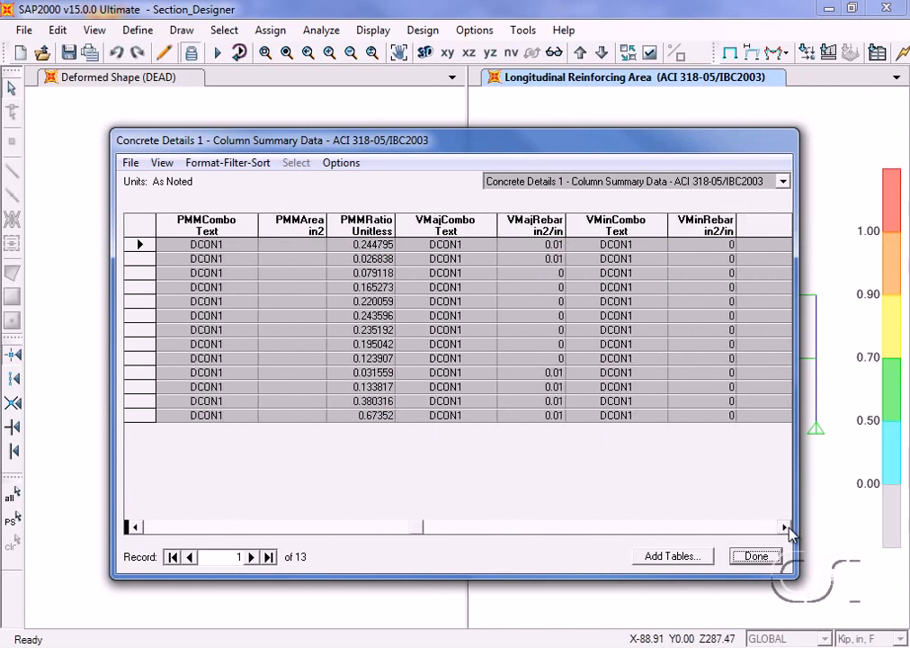
left_click(787, 527)
left_click(786, 527)
left_click(787, 527)
left_click(786, 527)
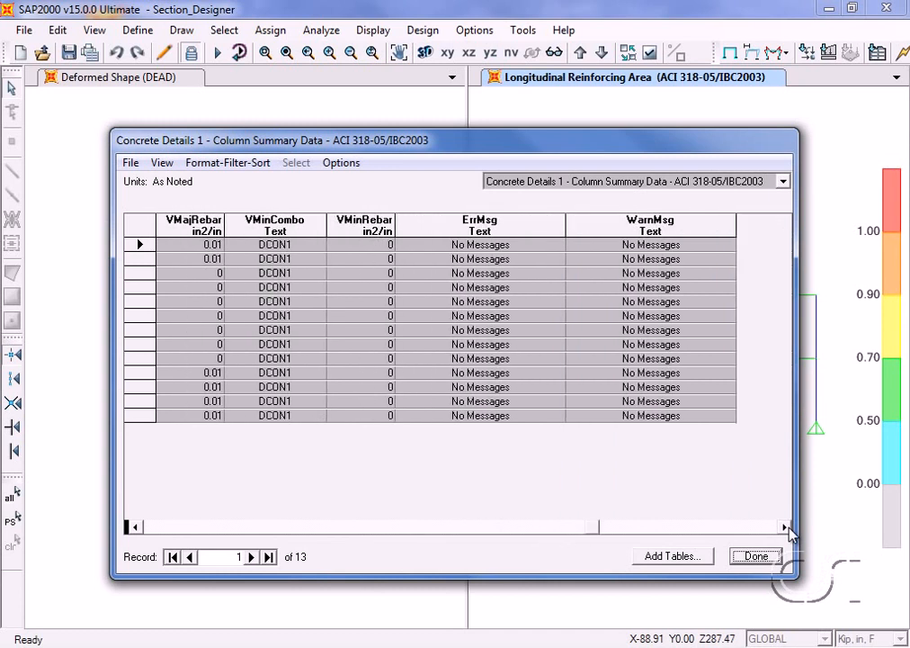
left_click(757, 555)
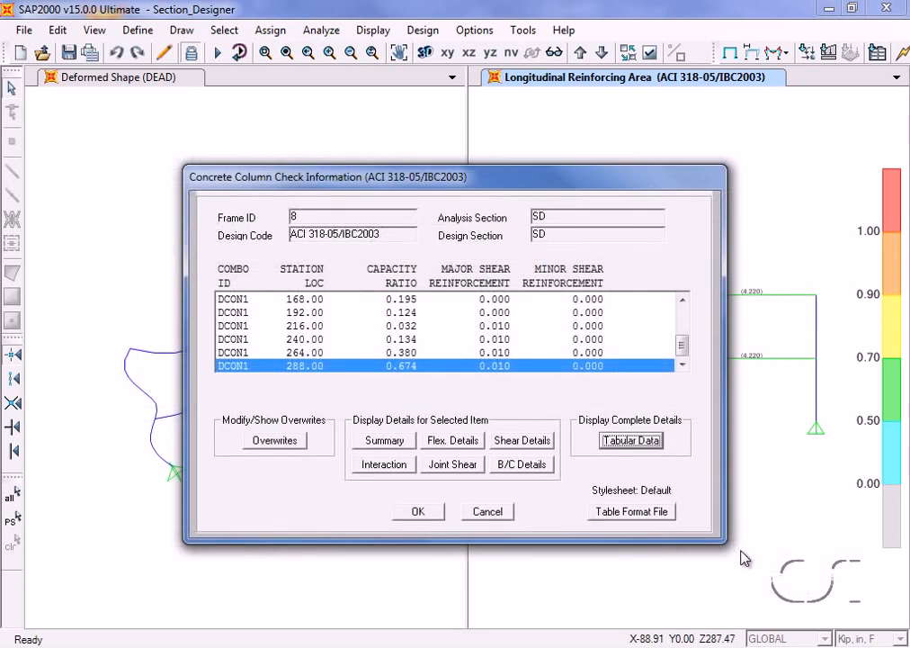
left_click(418, 512)
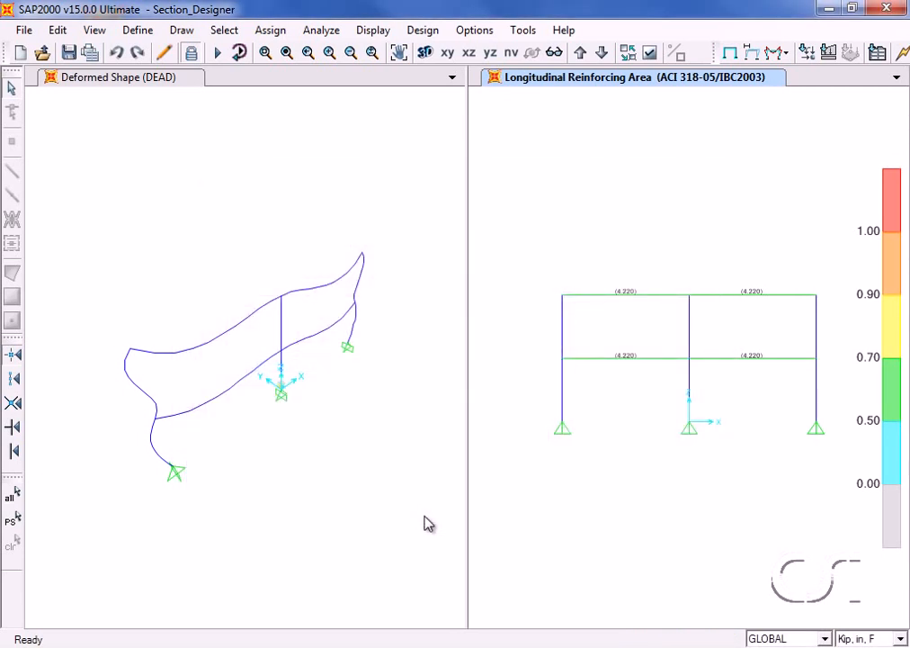